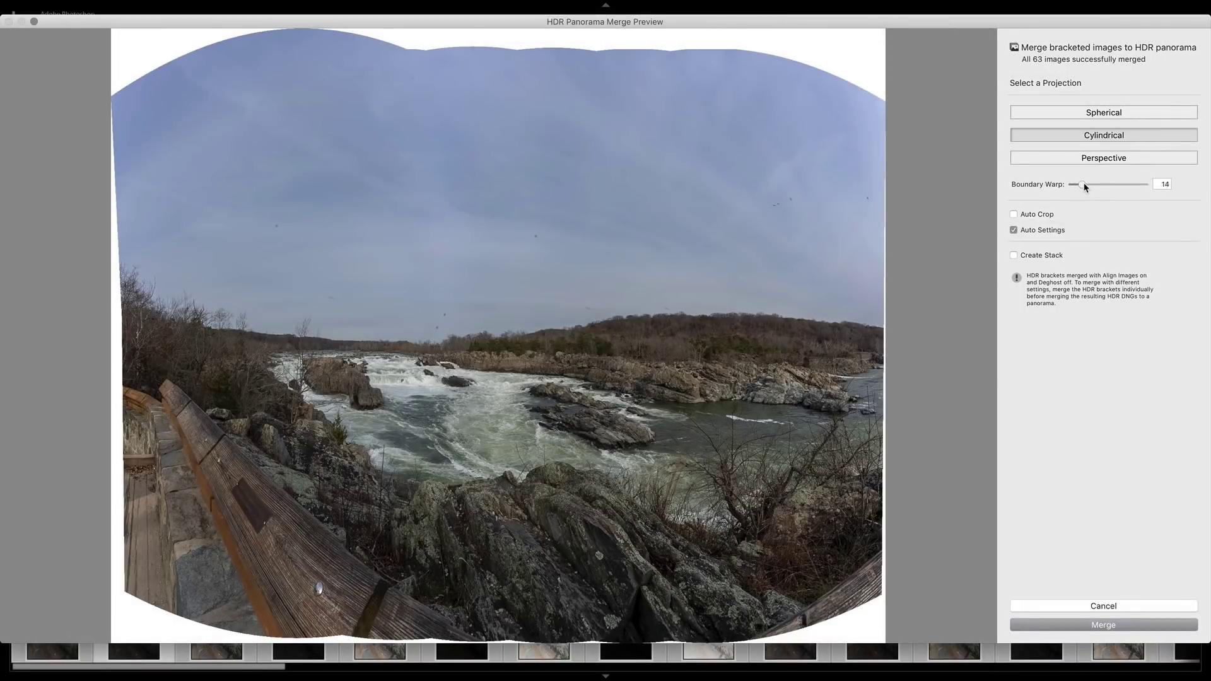
# Set the boundary warp to 100, enable stacking and merge the bracketed images into a cylindrical HDR panorama.
pyautogui.moveTo(1115, 180); pyautogui.dragTo(1149, 184)
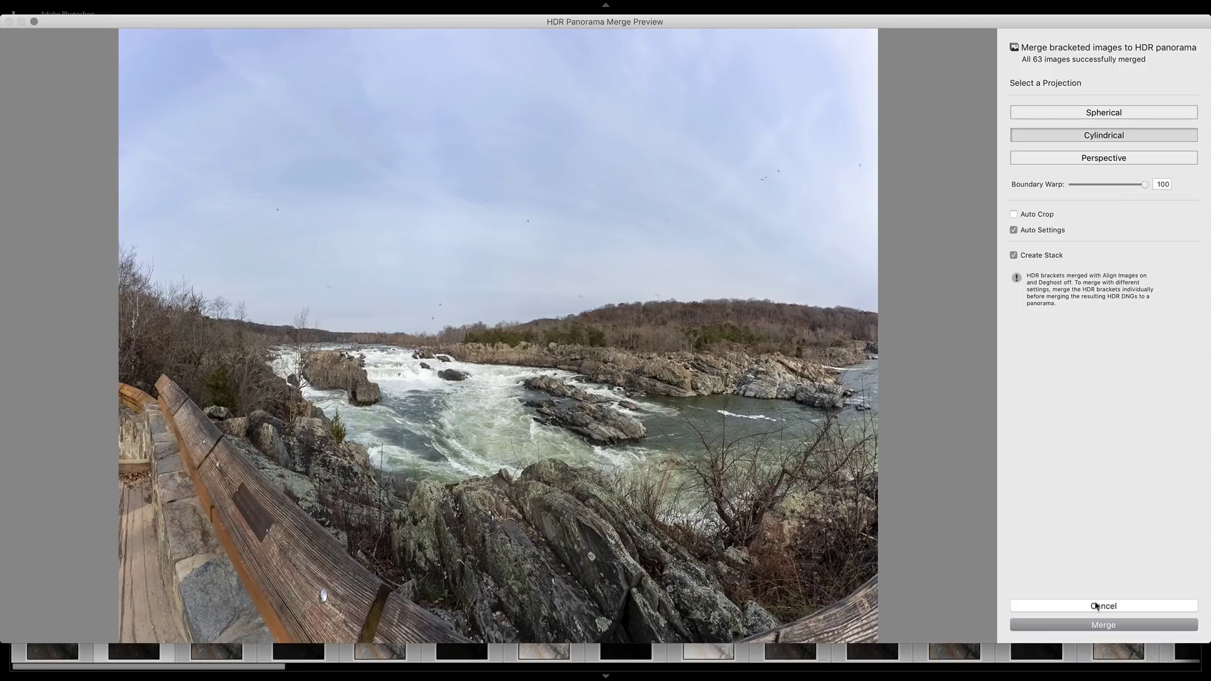
pyautogui.click(1096, 625)
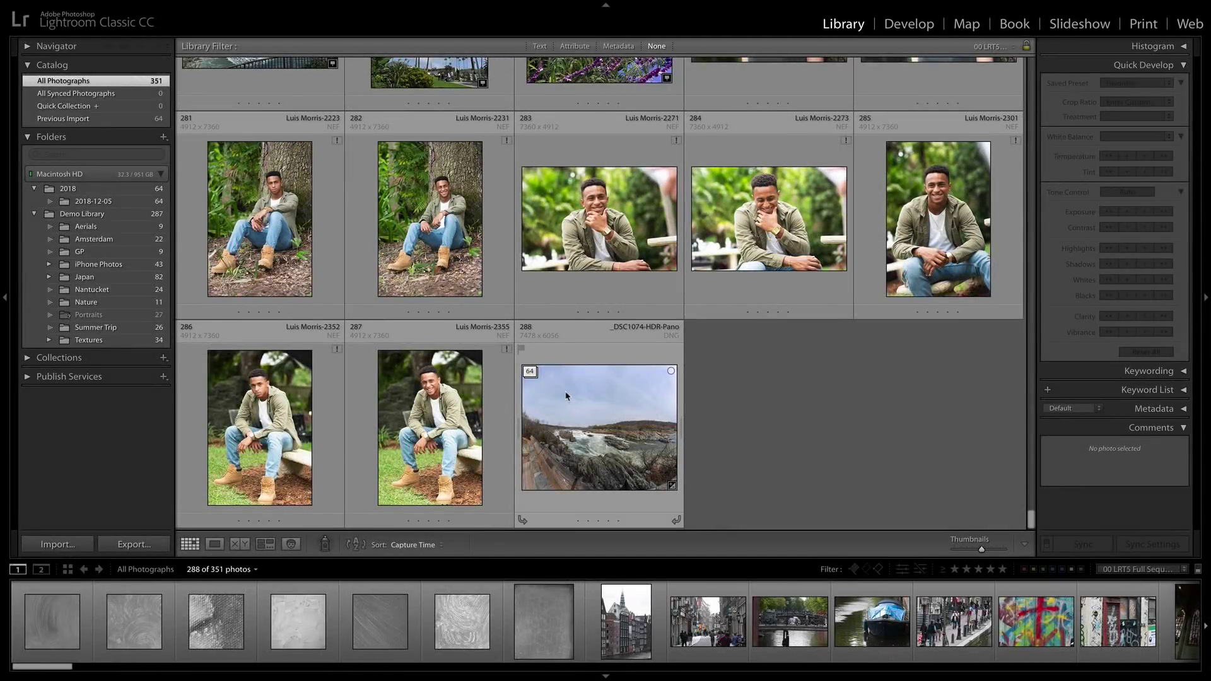
# Expand the new panorama's stack in the grid and select the merged _DSC1074-HDR-Pano image.
pyautogui.click(532, 373)
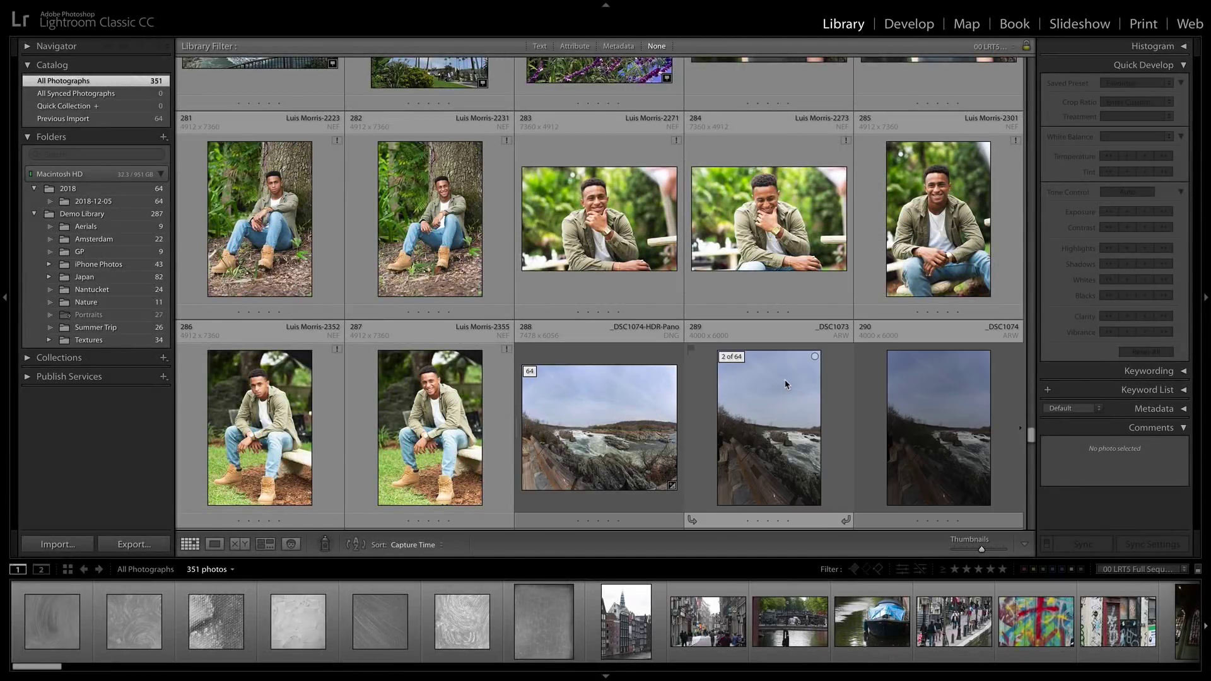
pyautogui.scroll(-2, 919, 395)
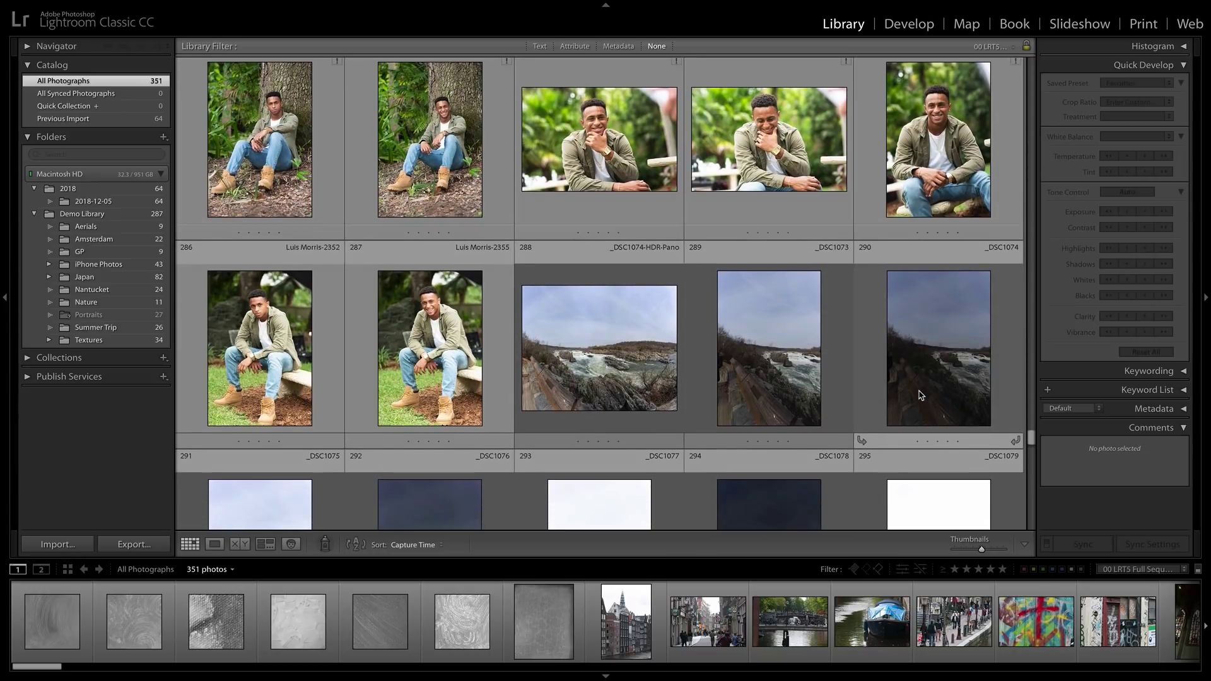
pyautogui.click(607, 332)
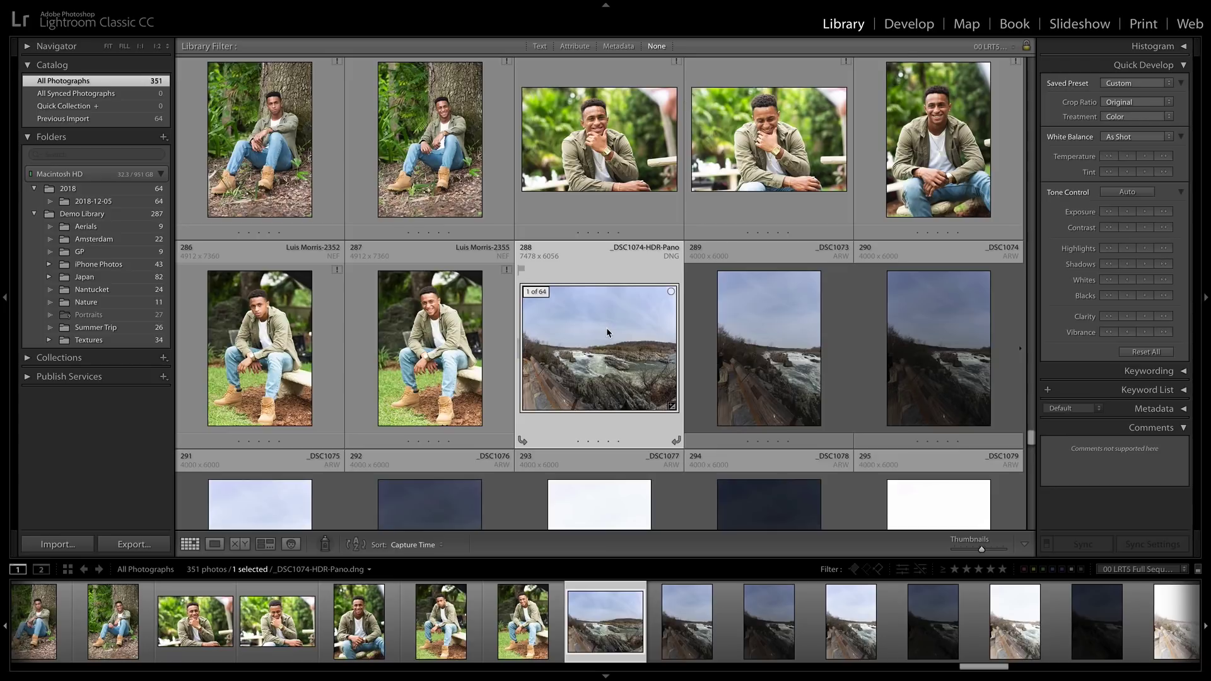
# Transfer the selected HDR panorama to Luminar 3 as a plug-in edit.
pyautogui.moveTo(364, 3)
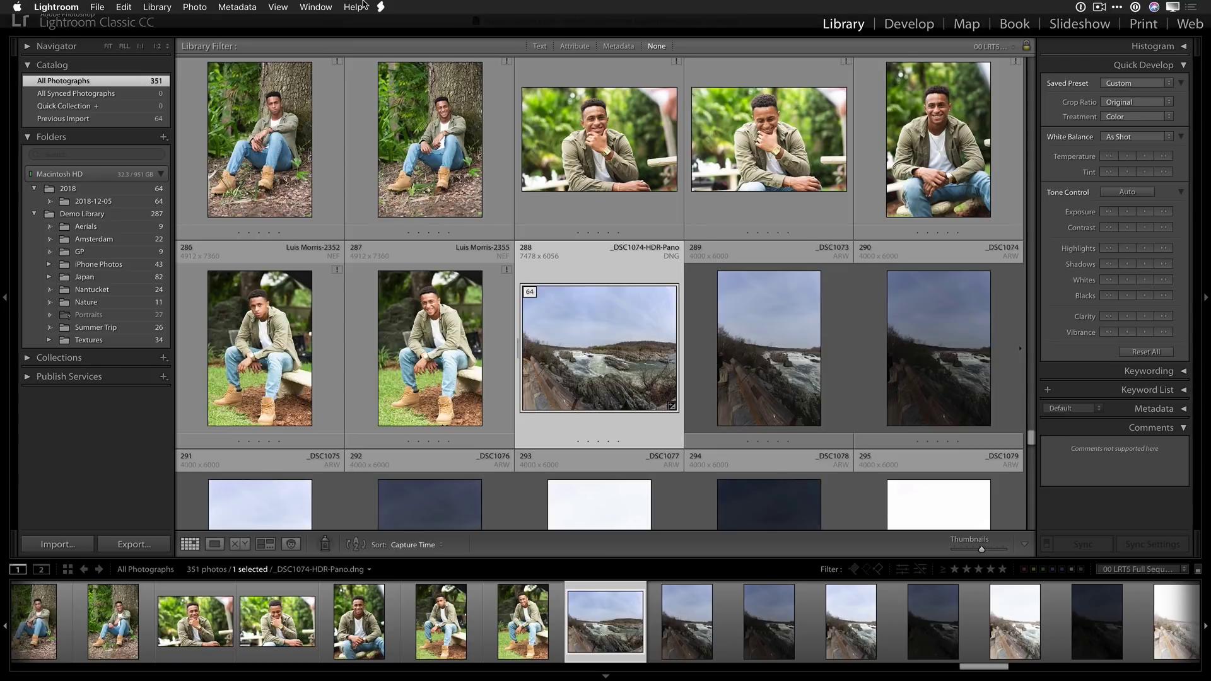
pyautogui.click(194, 7)
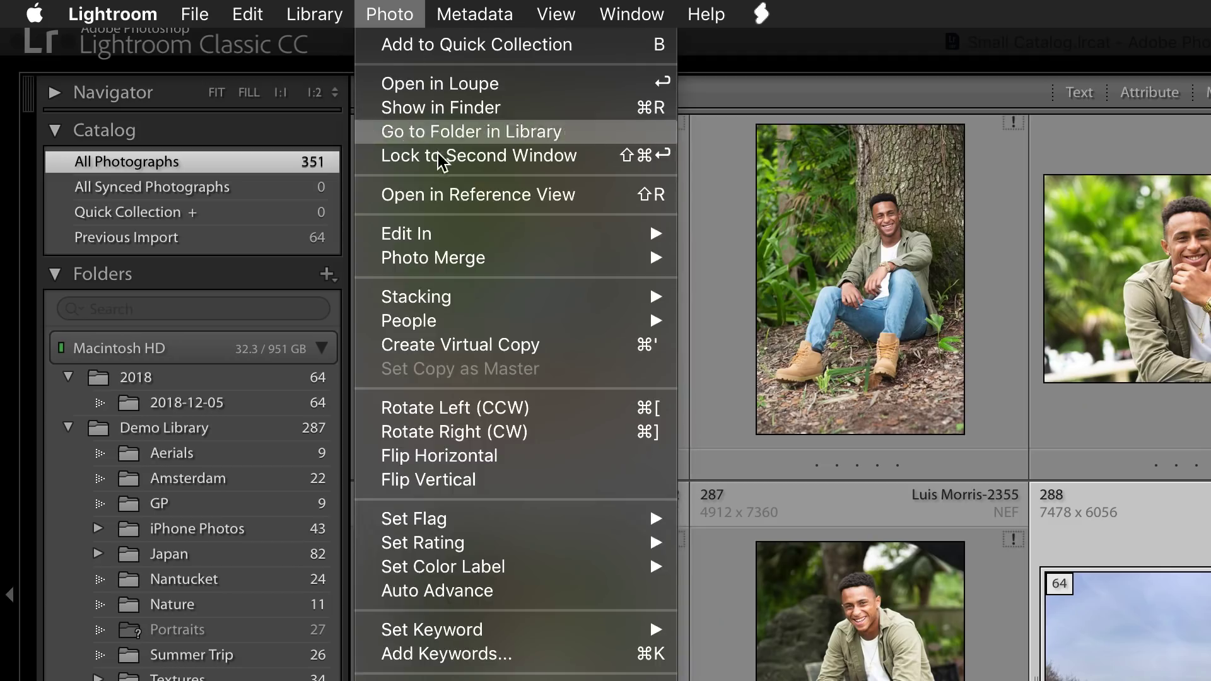
pyautogui.moveTo(225, 117)
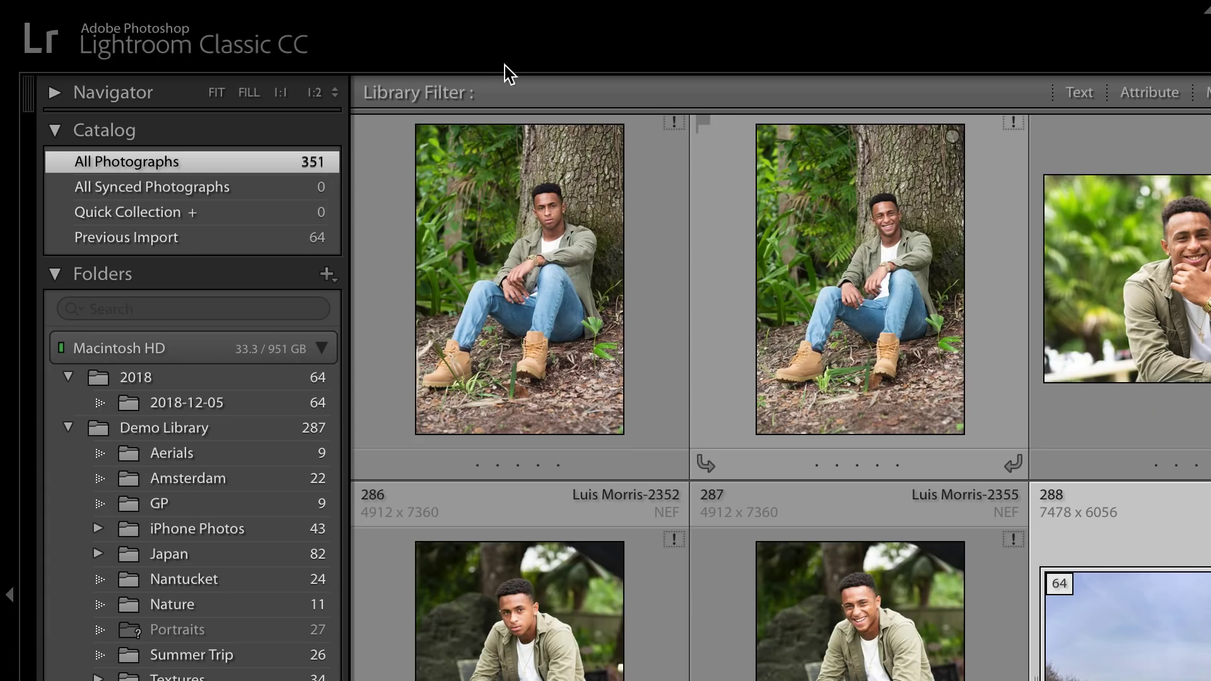
pyautogui.click(195, 13)
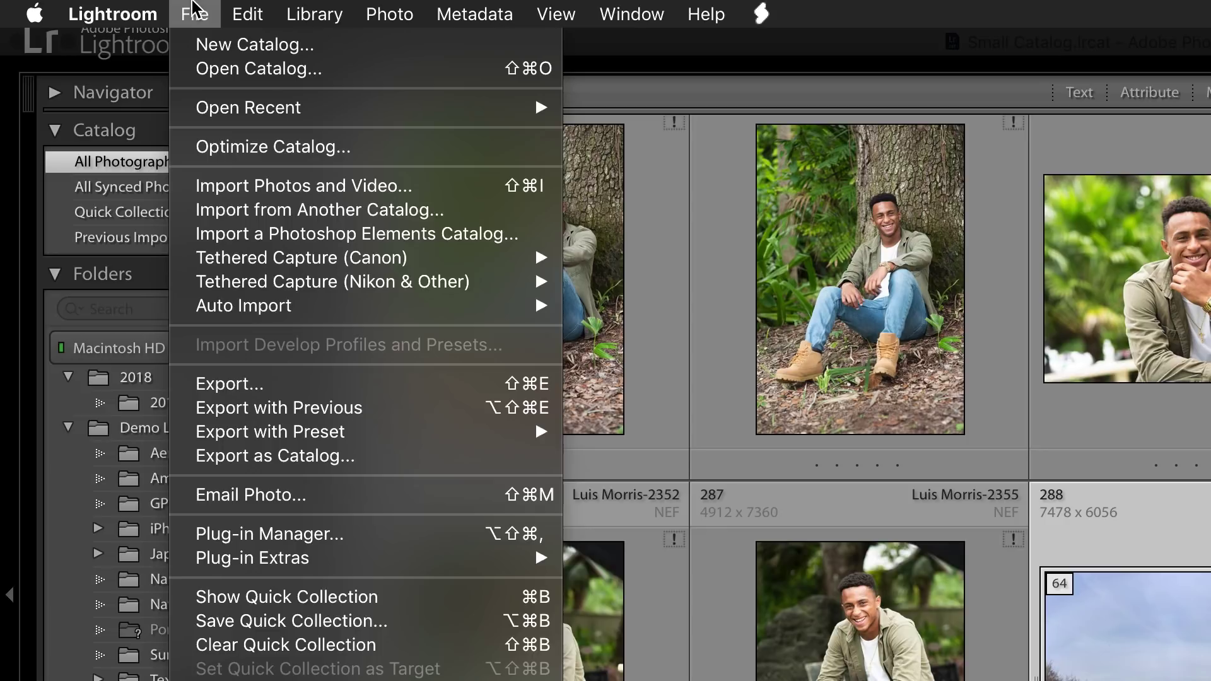
pyautogui.moveTo(291, 561)
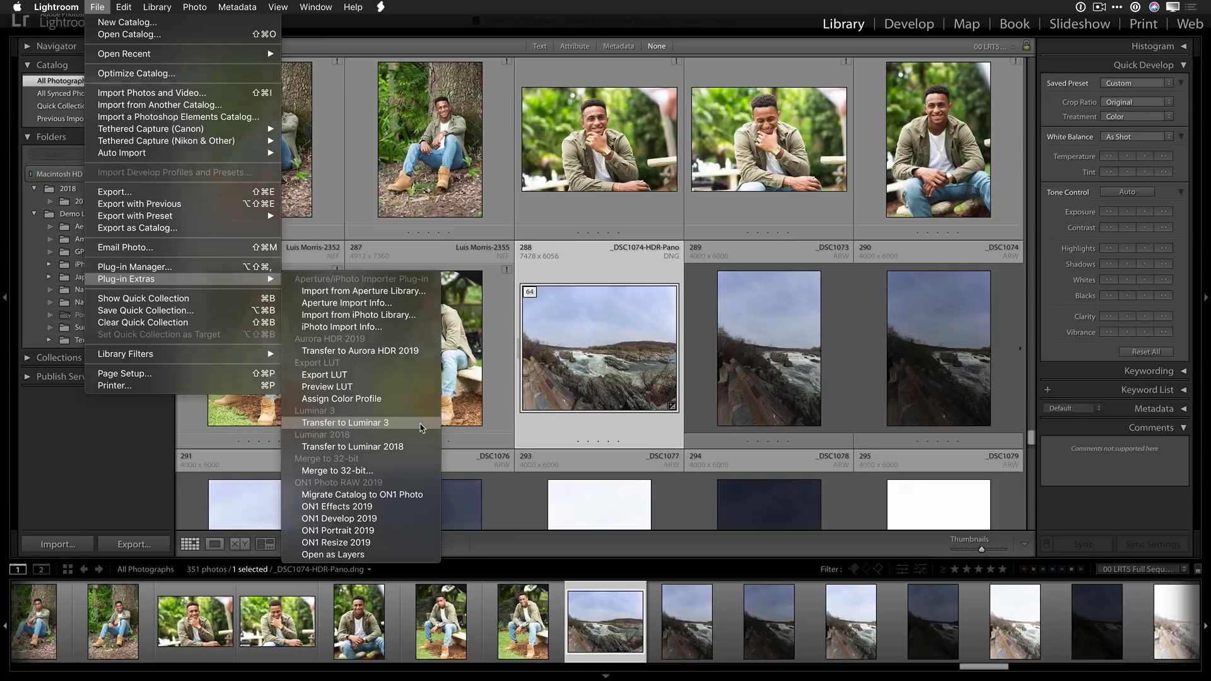
pyautogui.click(420, 425)
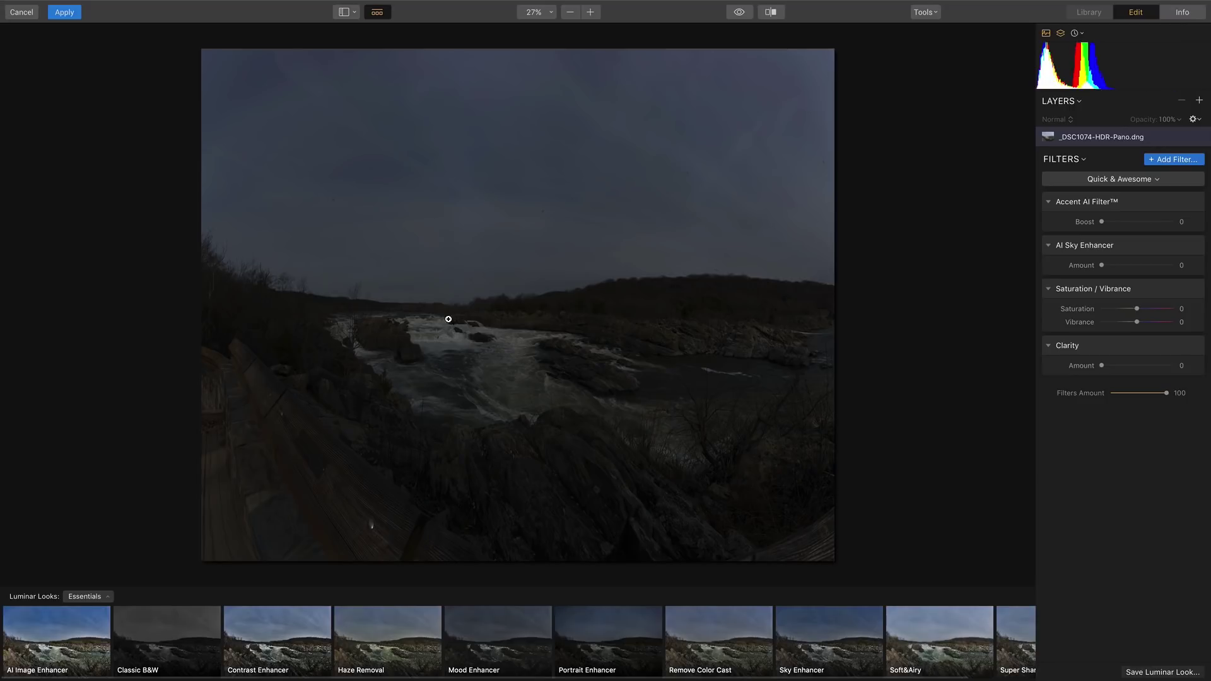
# Apply the AI Landscape Enhancer look from the Landscape collection and raise its Accent AI Filter boost to 93.
pyautogui.click(88, 598)
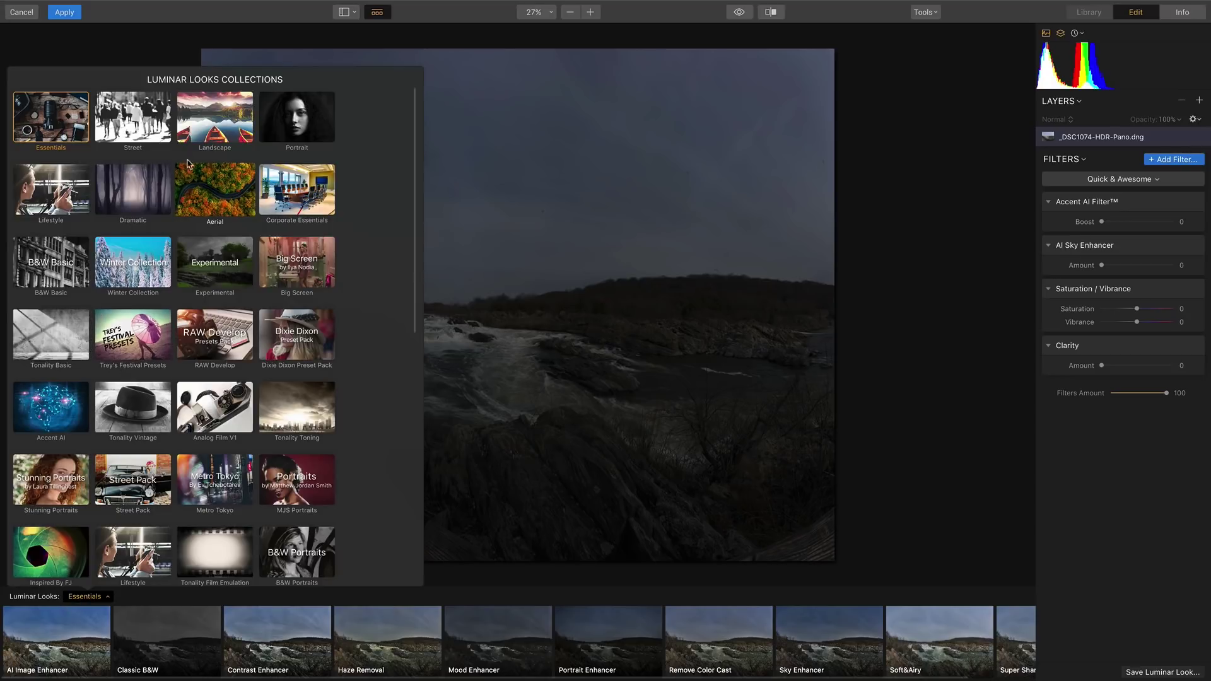
pyautogui.click(200, 135)
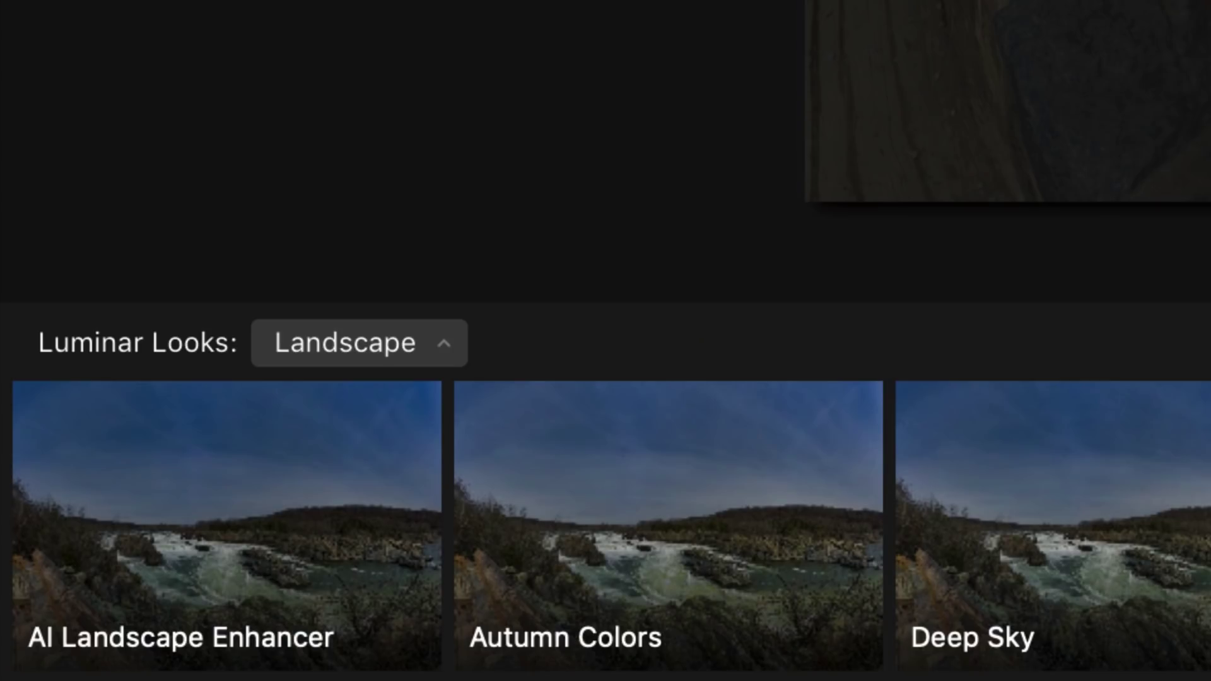
pyautogui.moveTo(354, 406)
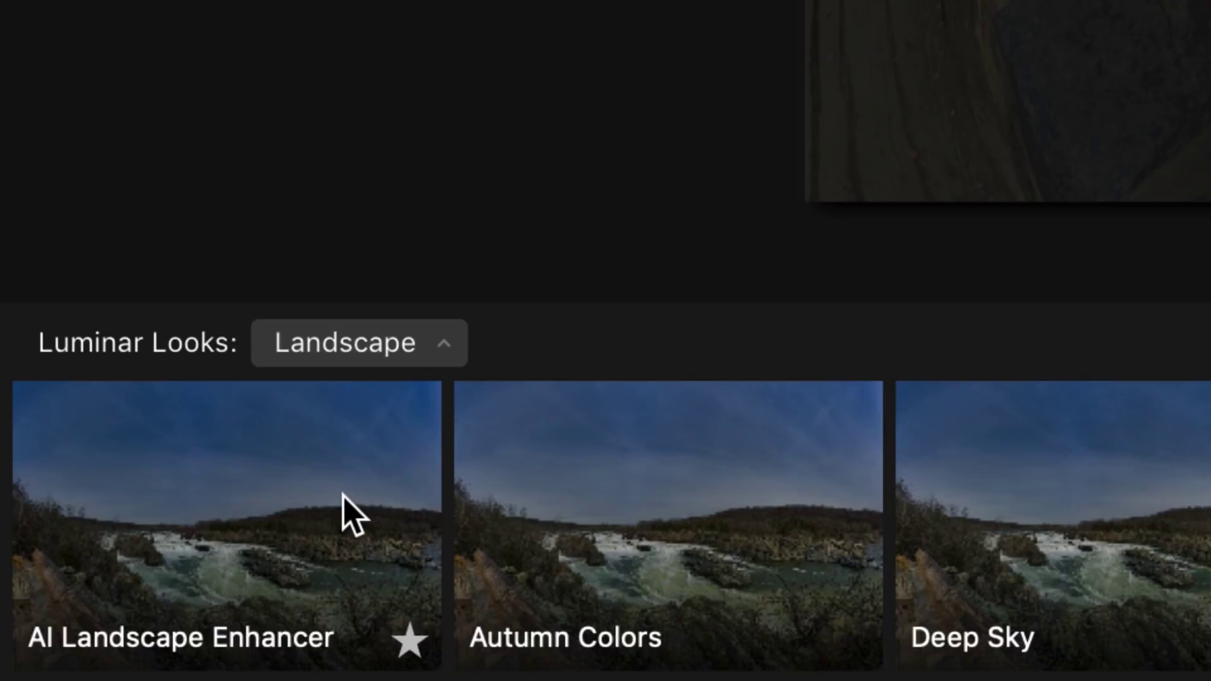
pyautogui.click(343, 495)
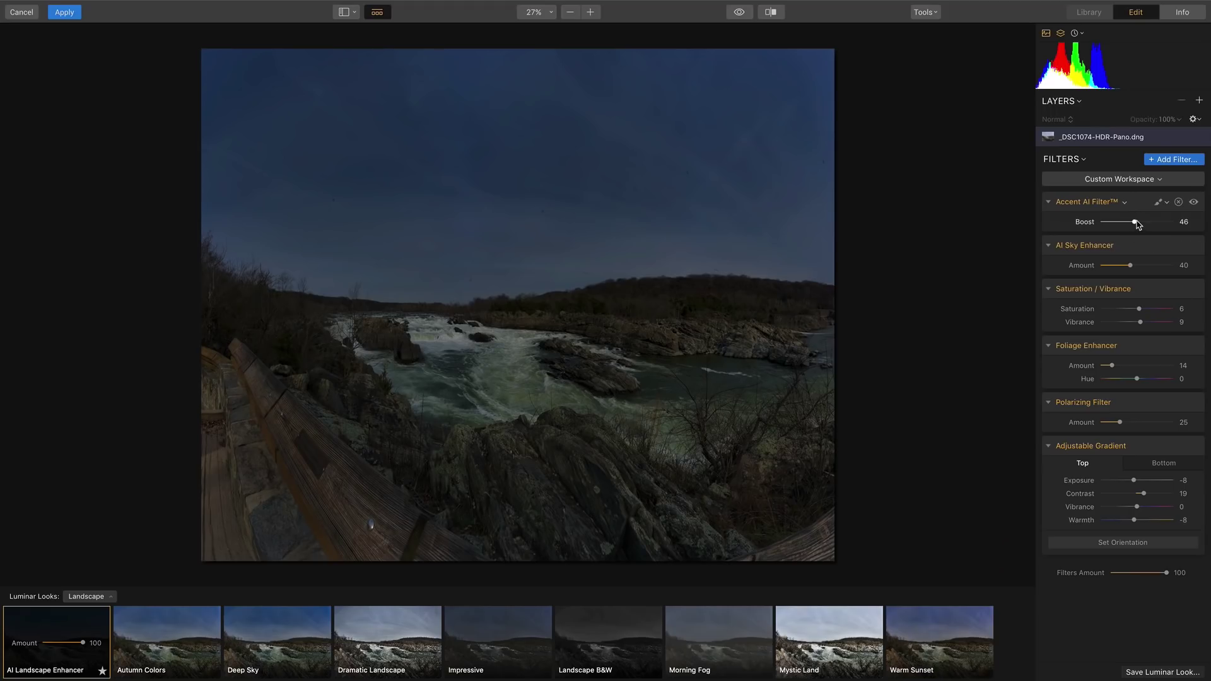
pyautogui.moveTo(1138, 225); pyautogui.dragTo(1183, 227)
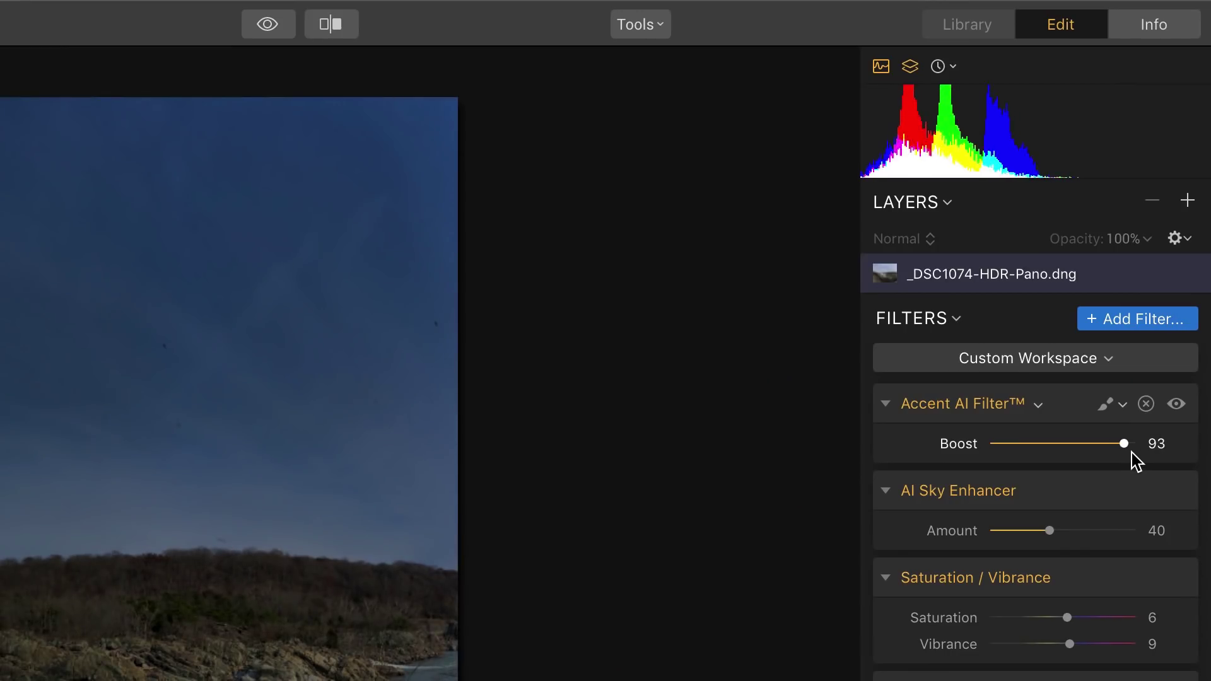
# Search the filters catalog for "tone" and add the Tone and RAW Develop filters.
pyautogui.click(1110, 320)
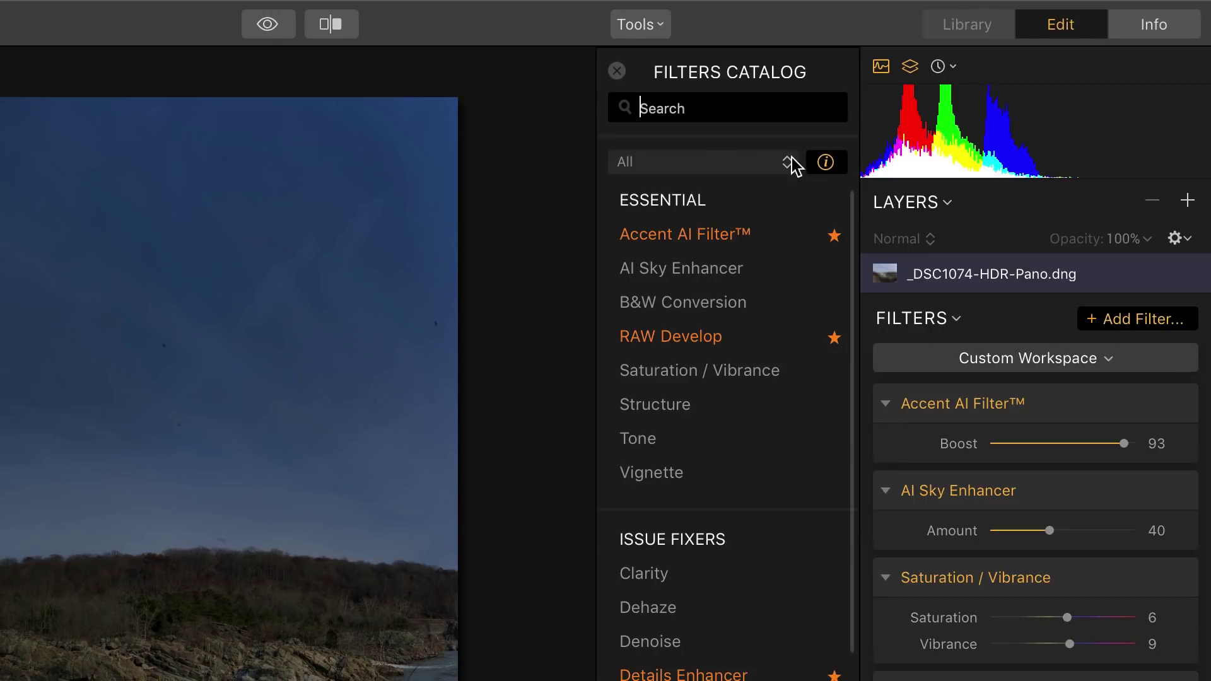
pyautogui.write('tone')
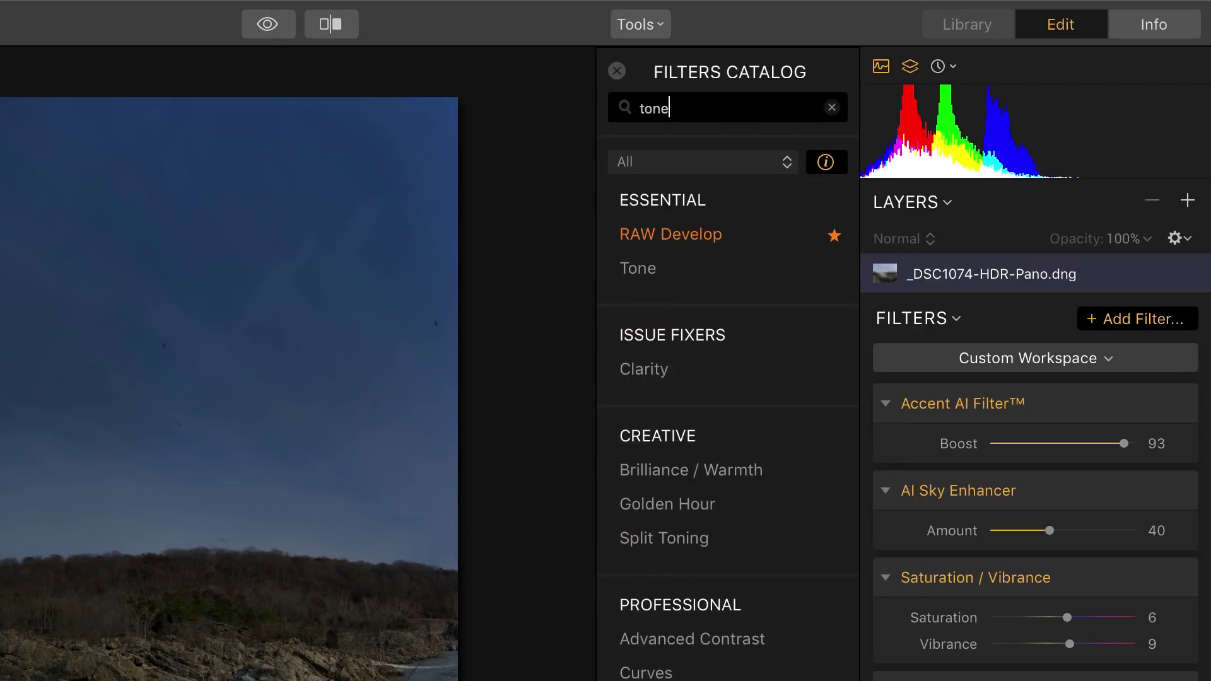
pyautogui.click(670, 264)
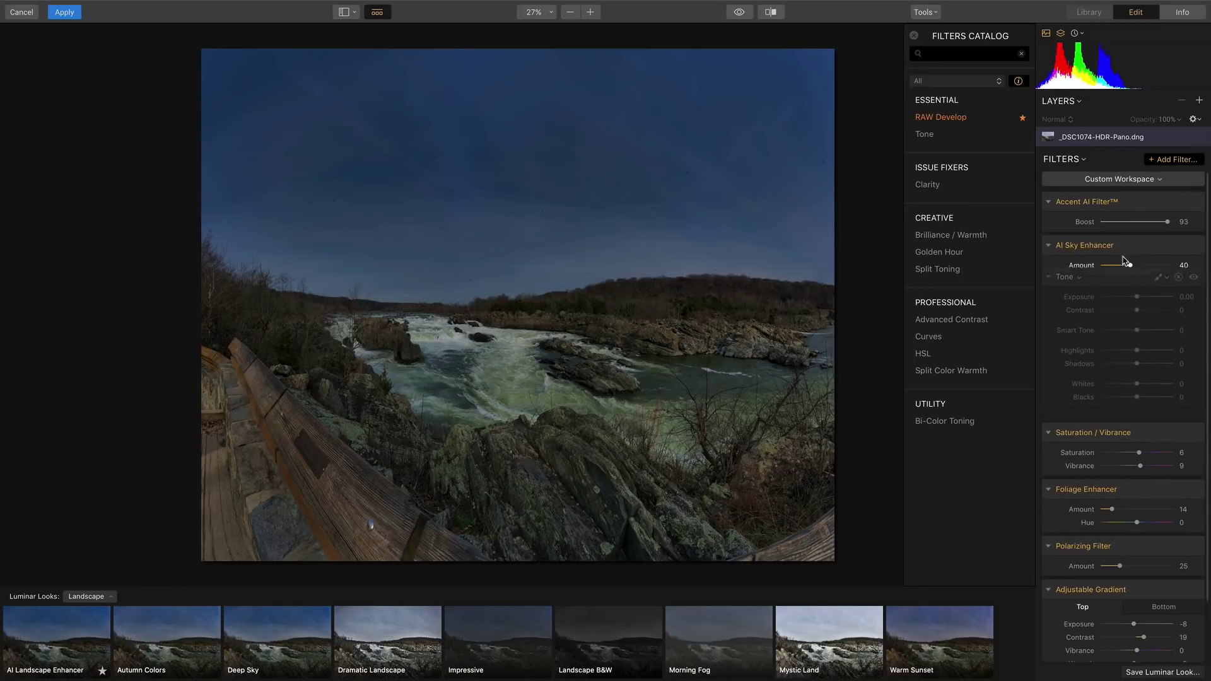
pyautogui.click(941, 117)
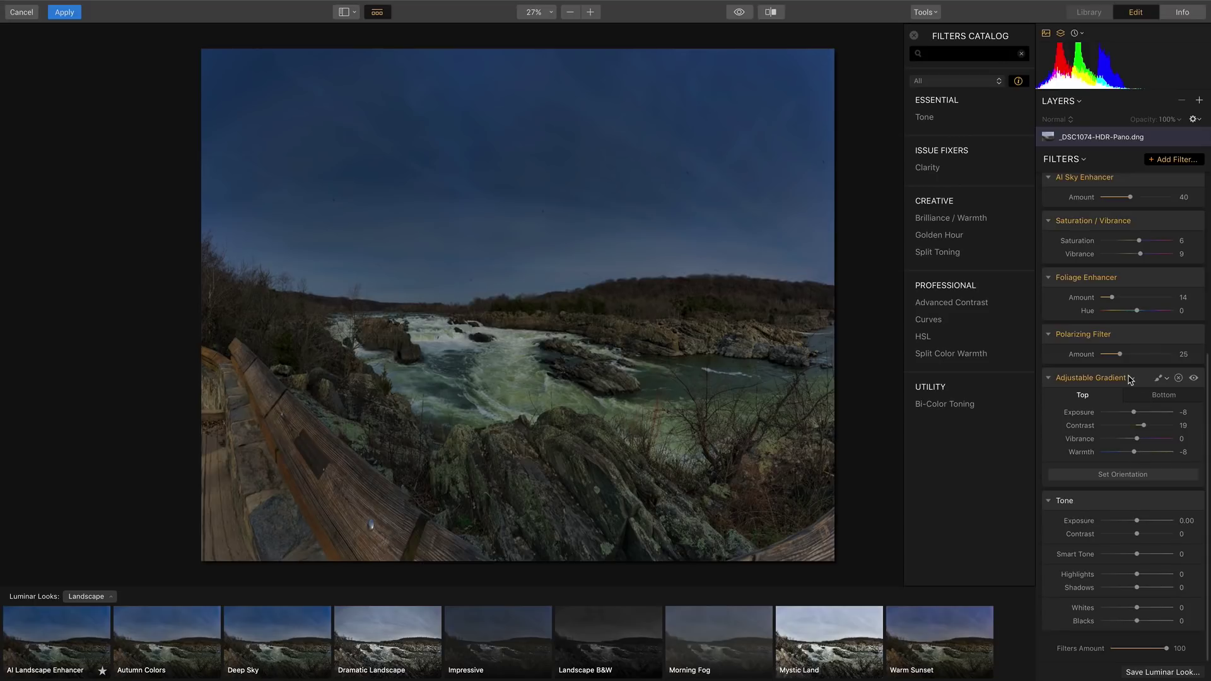
# Raise the RAW Develop exposure to about 1.42 and enable its automatic lens distortion correction.
pyautogui.scroll(5, 1136, 382)
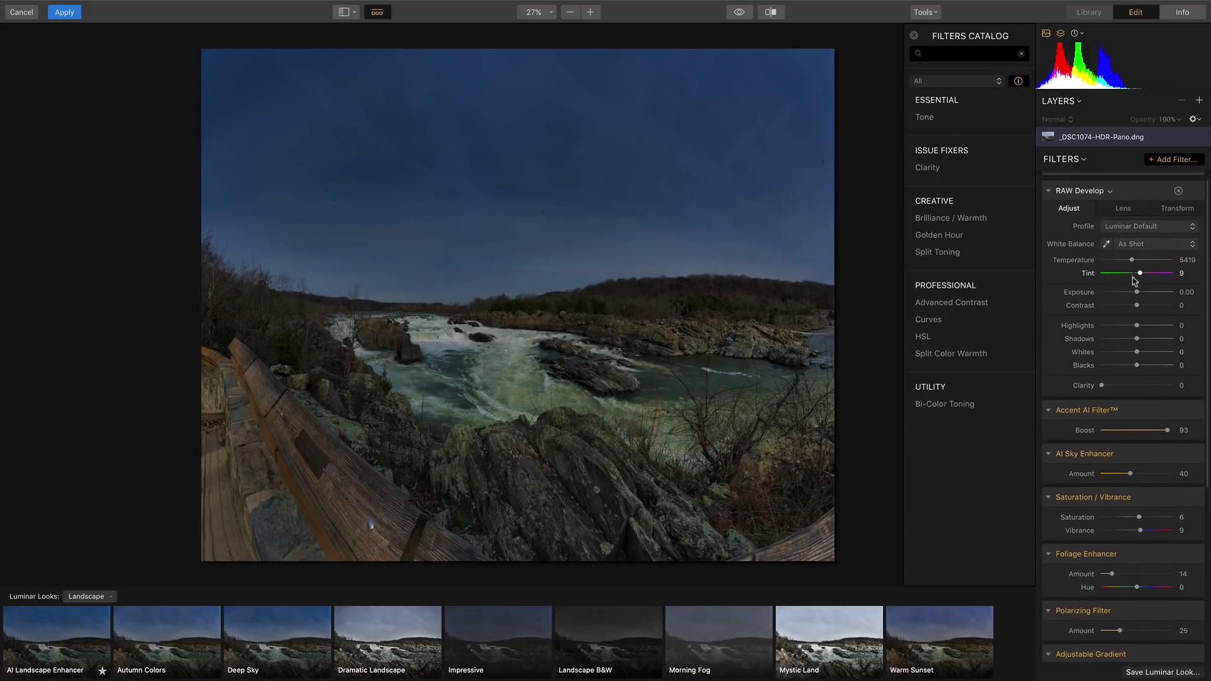
pyautogui.moveTo(1139, 298); pyautogui.dragTo(1150, 294)
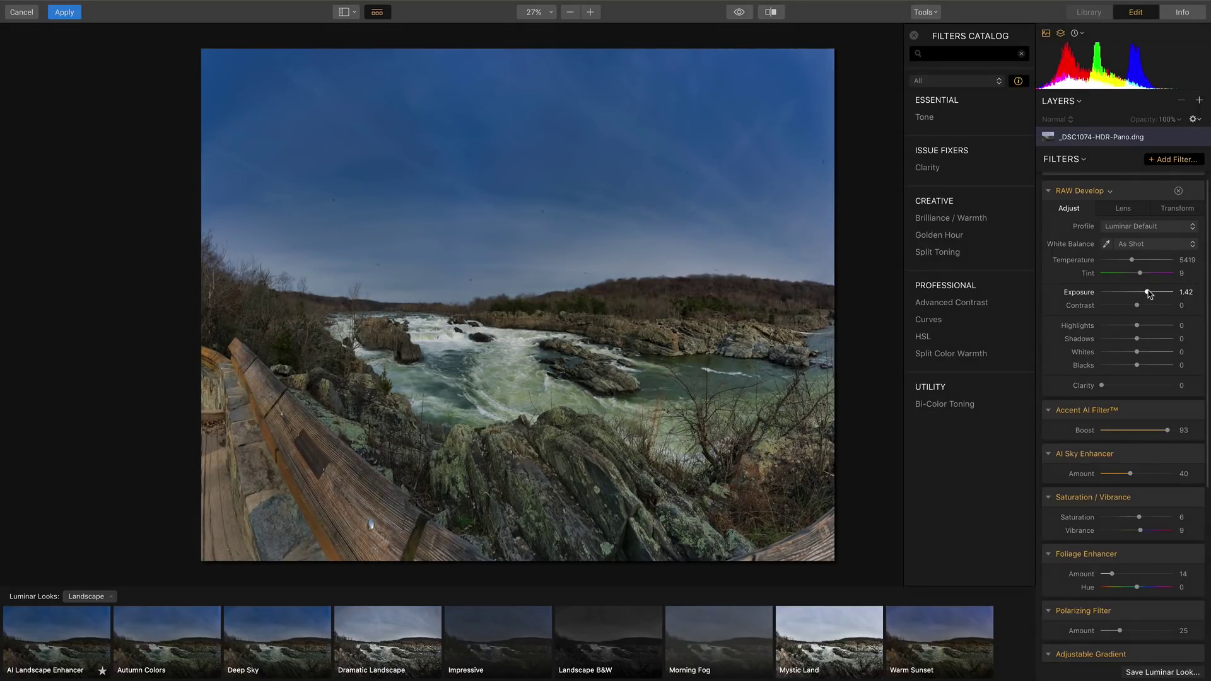
pyautogui.click(1123, 208)
pyautogui.click(1076, 240)
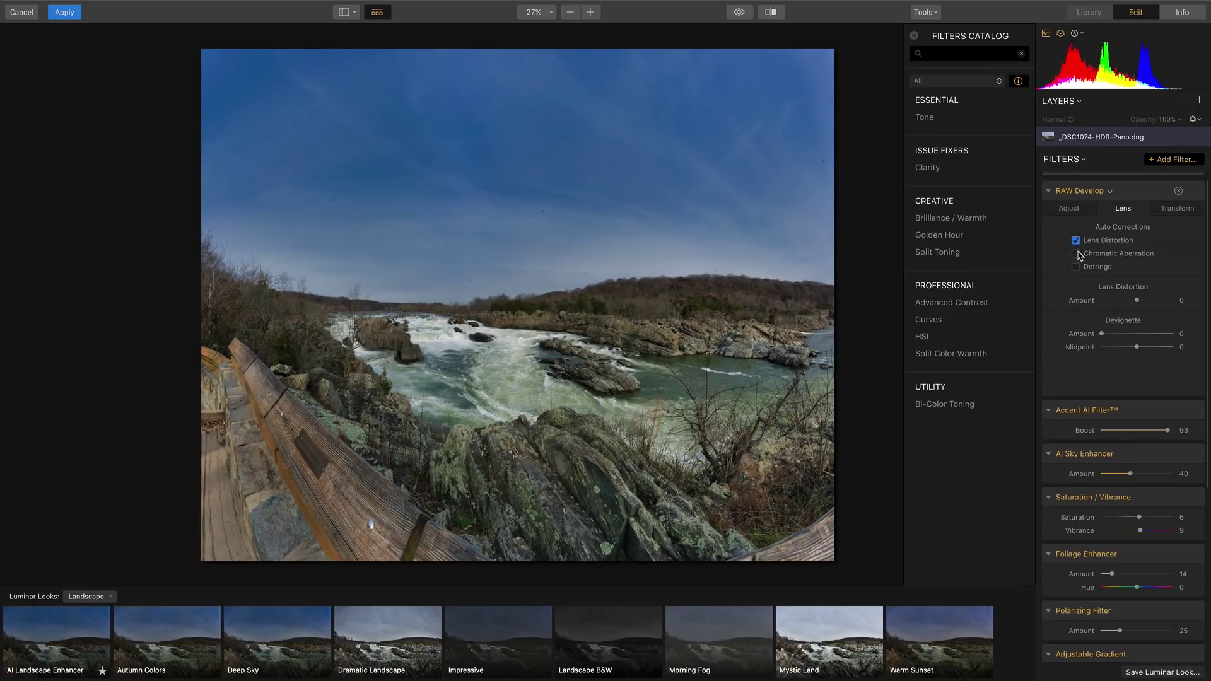
pyautogui.click(1049, 191)
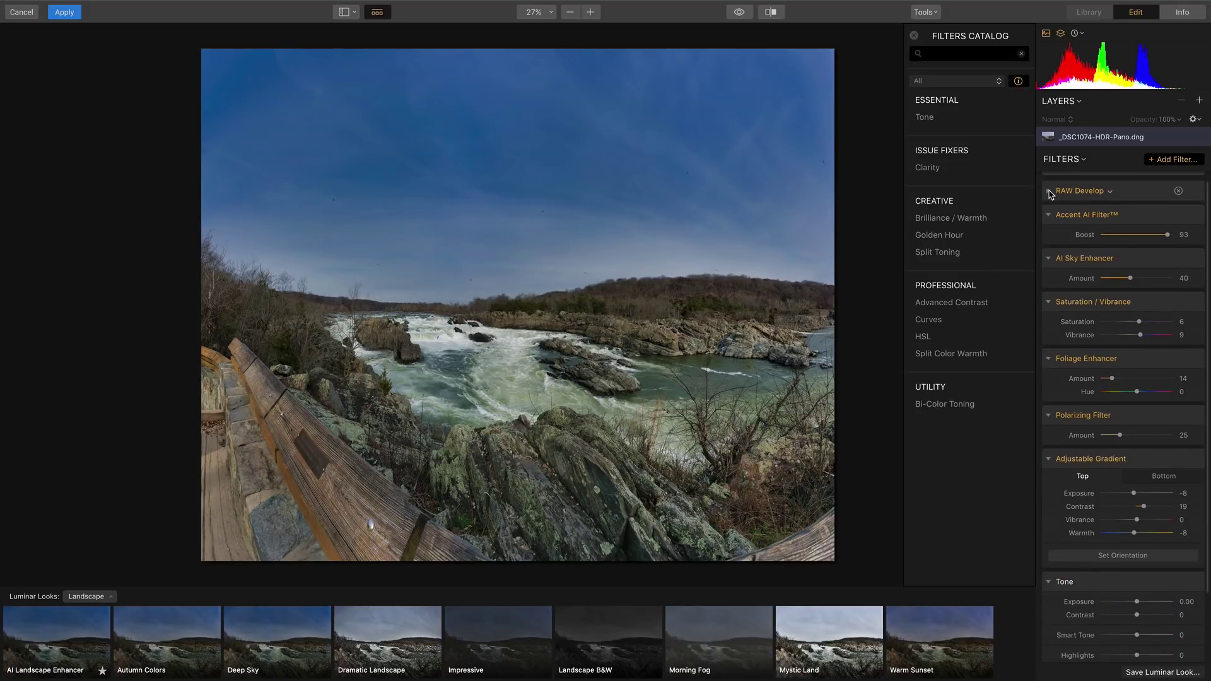
# Set the Accent AI Filter boost to 67 and the AI Sky Enhancer amount to 51, collapsing the filters through Saturation / Vibrance.
pyautogui.moveTo(1150, 237); pyautogui.dragTo(1138, 287)
pyautogui.click(1146, 279)
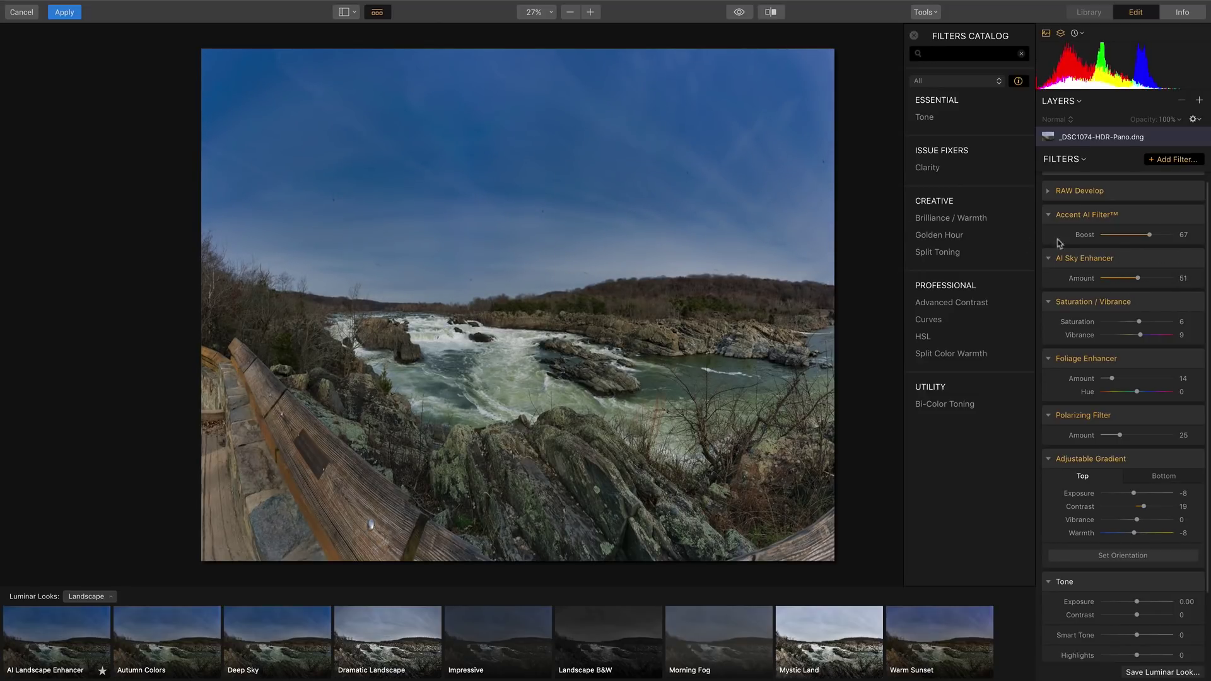
pyautogui.click(1049, 217)
pyautogui.click(1049, 235)
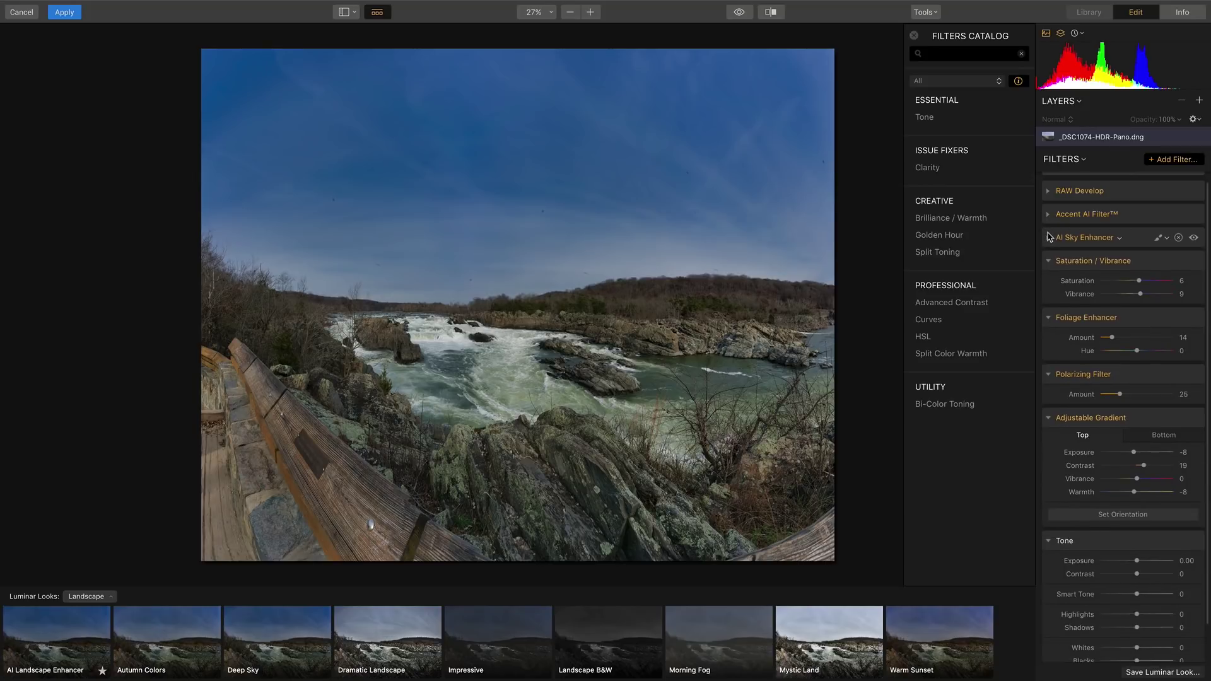
pyautogui.click(1050, 261)
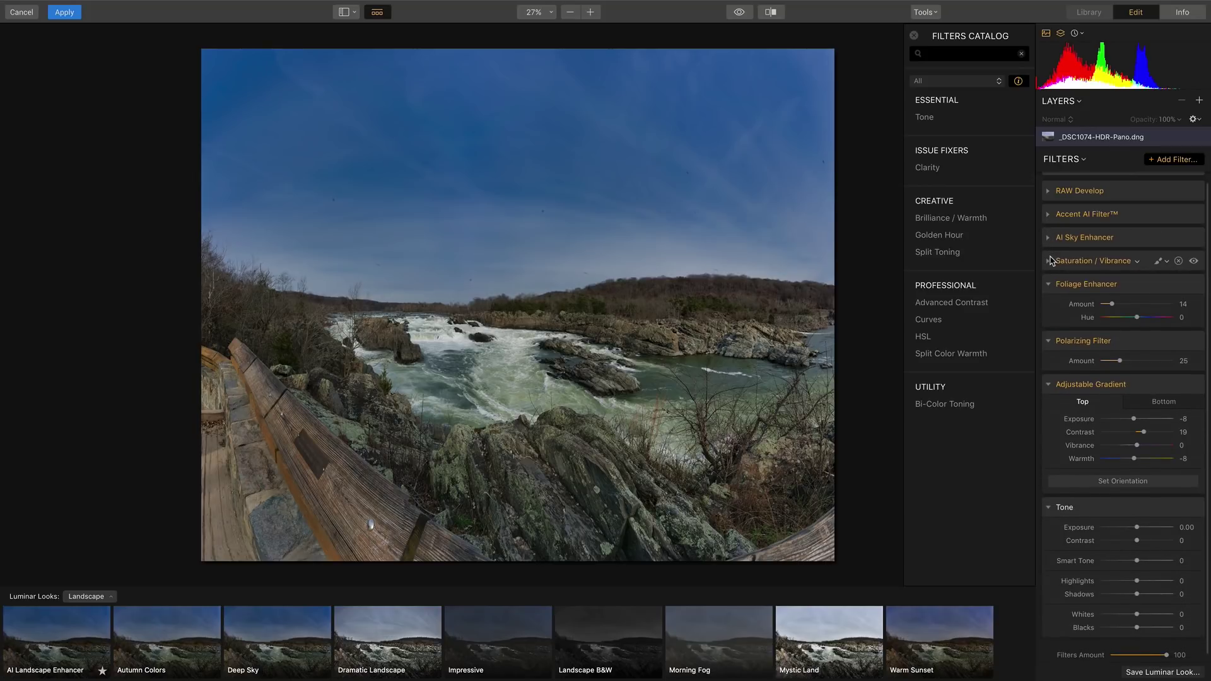
# Set the Foliage Enhancer amount to 56 with a lower hue, and reduce the Polarizing Filter amount to 16.
pyautogui.moveTo(1112, 304)
pyautogui.mouseDown()
pyautogui.moveTo(1145, 308)
pyautogui.moveTo(1105, 324)
pyautogui.mouseUp()
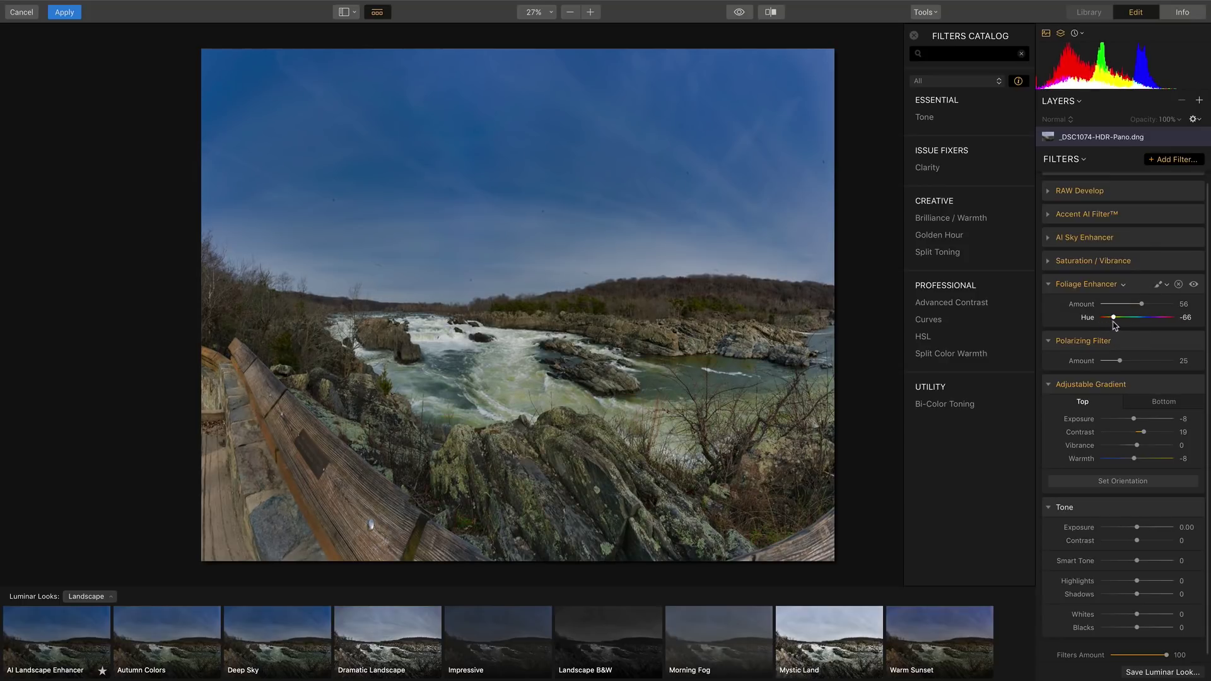
pyautogui.moveTo(1105, 331)
pyautogui.mouseDown()
pyautogui.moveTo(1132, 341)
pyautogui.moveTo(1111, 353)
pyautogui.mouseUp()
pyautogui.click(1050, 285)
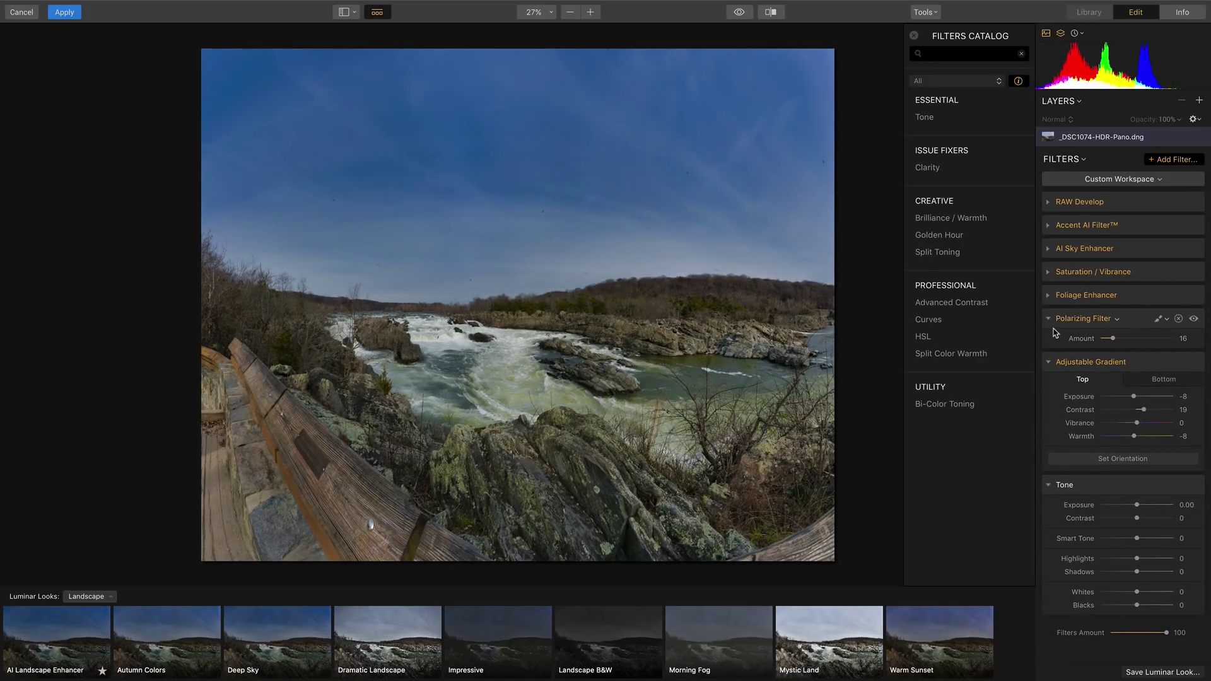
pyautogui.click(1048, 319)
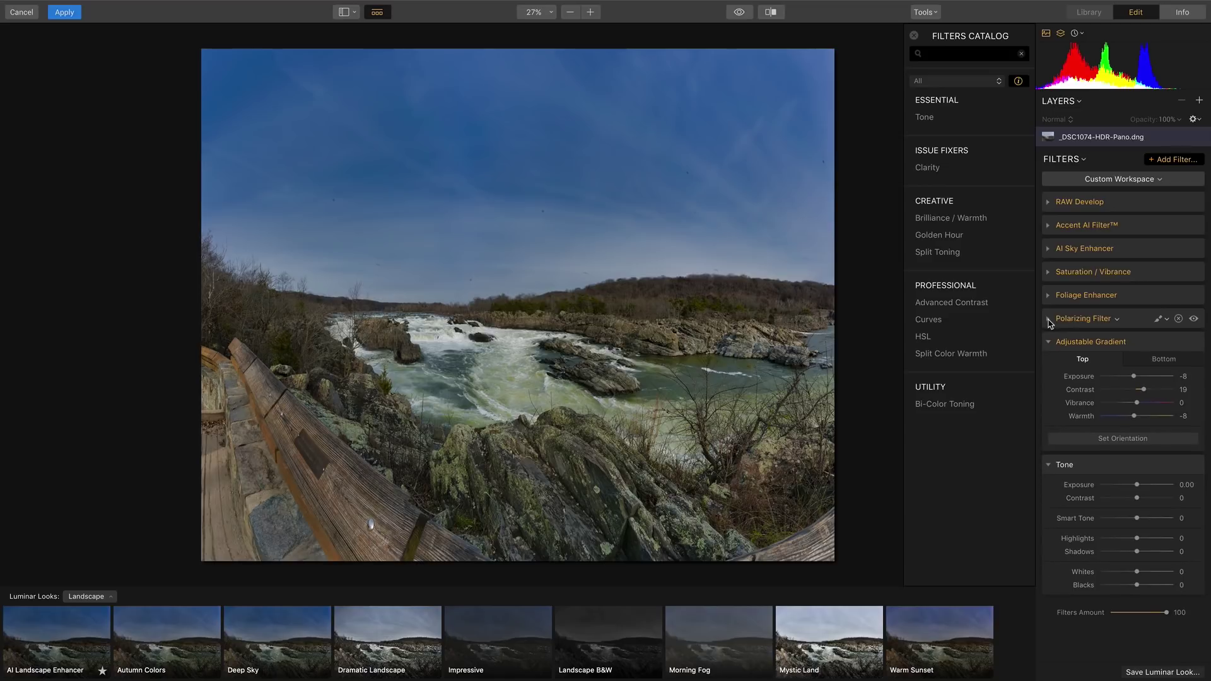
# Position the Adjustable Gradient's transition near the horizon and set its top exposure to -45.
pyautogui.click(1120, 438)
pyautogui.moveTo(517, 356); pyautogui.dragTo(515, 311)
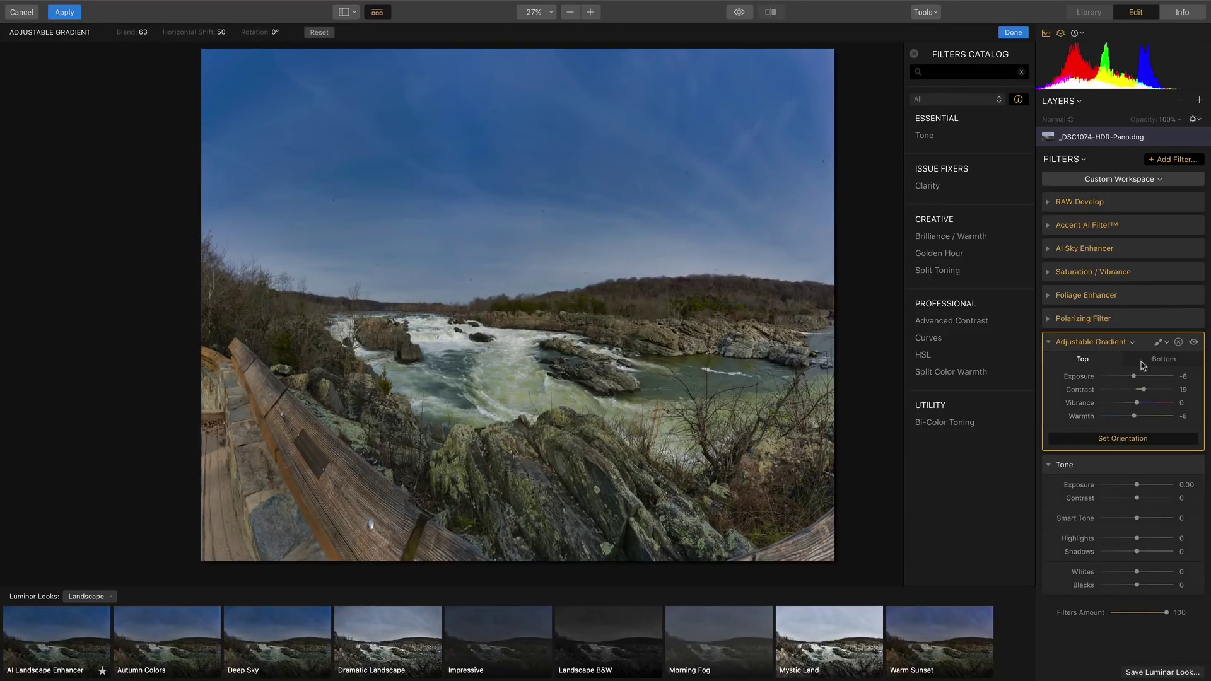
pyautogui.moveTo(1134, 376); pyautogui.dragTo(1119, 383)
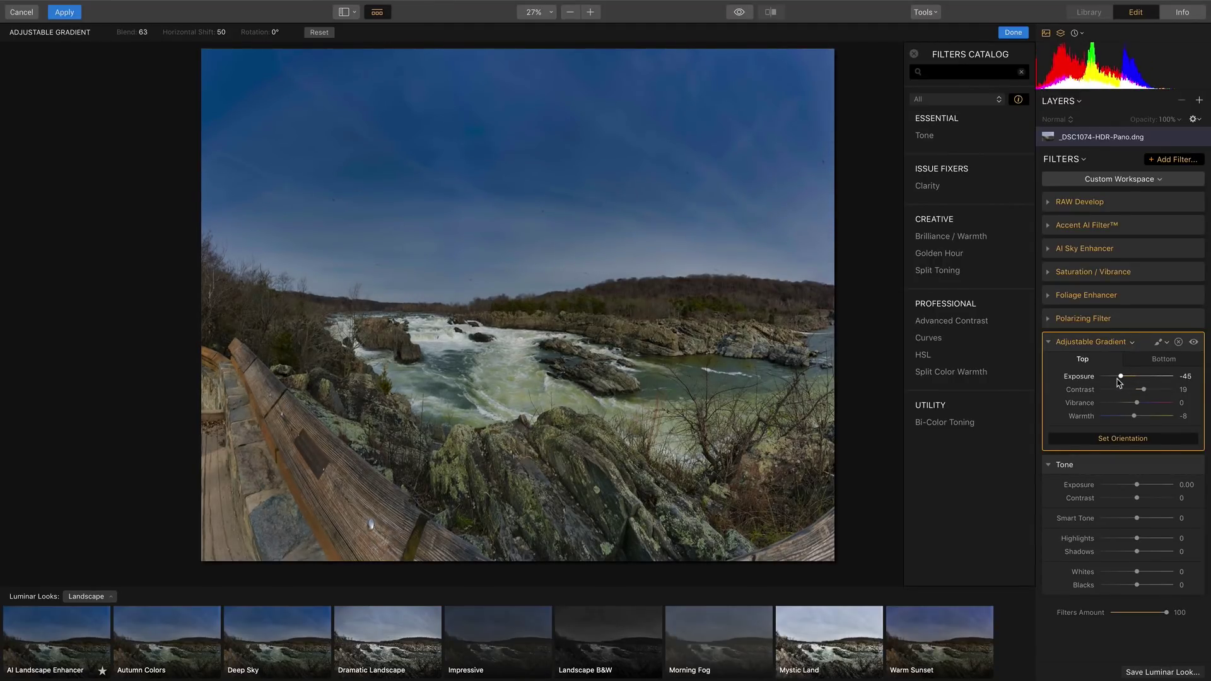
# Set the gradient's bottom exposure to 44 and contrast to 42, and fine-tune the warmth of its bottom and top halves.
pyautogui.click(1164, 359)
pyautogui.moveTo(1143, 376); pyautogui.dragTo(1154, 380)
pyautogui.click(1153, 391)
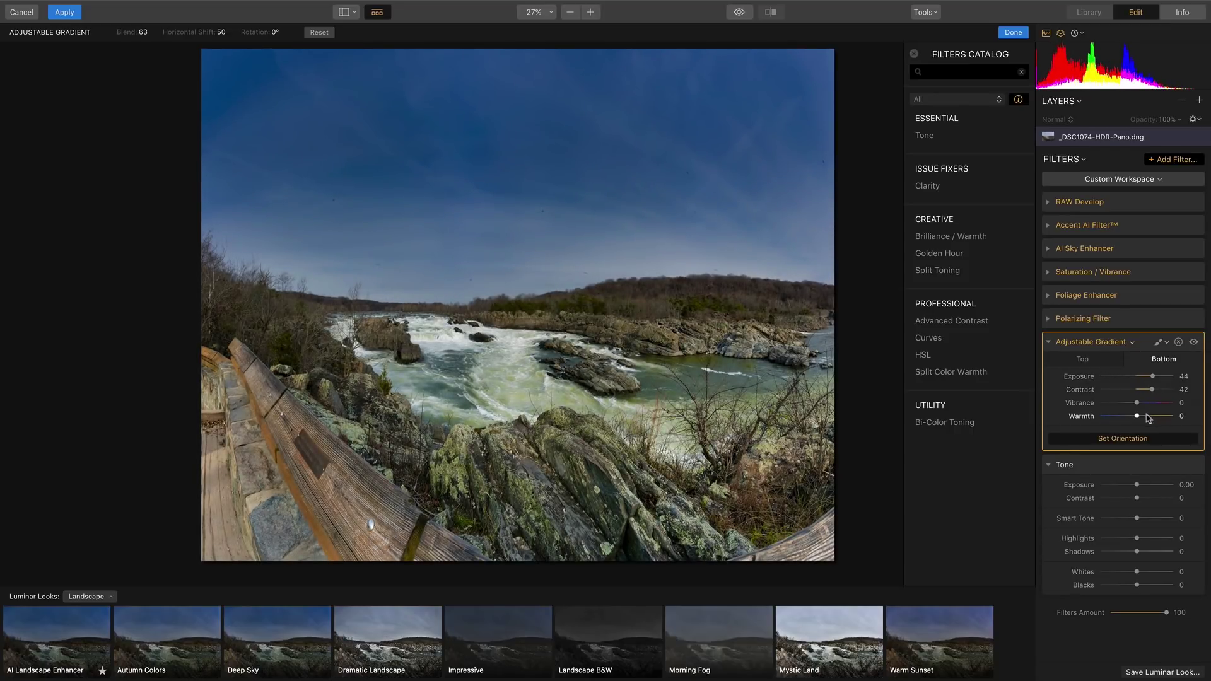
pyautogui.moveTo(1137, 416)
pyautogui.mouseDown()
pyautogui.moveTo(1112, 418)
pyautogui.moveTo(1138, 419)
pyautogui.mouseUp()
pyautogui.click(1108, 364)
pyautogui.moveTo(1132, 420); pyautogui.dragTo(1128, 420)
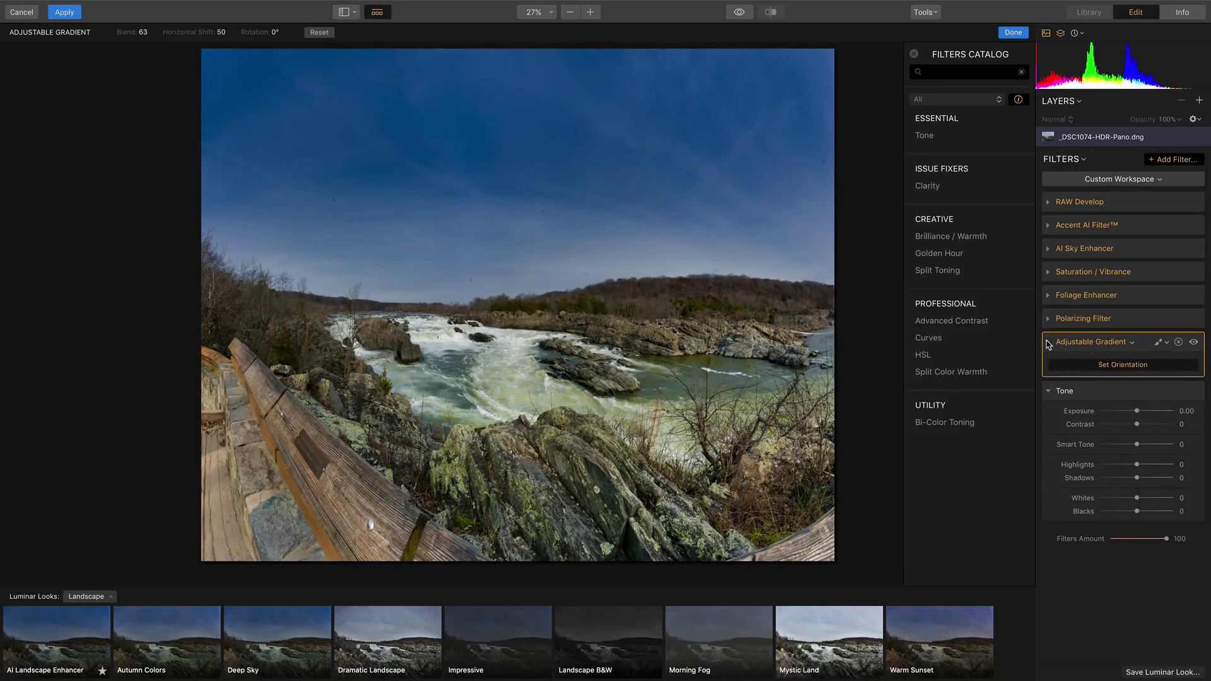
# Set the Tone filter's Smart Tone to 26 and collapse the Adjustable Gradient settings.
pyautogui.moveTo(1140, 424)
pyautogui.mouseDown()
pyautogui.moveTo(1155, 425)
pyautogui.moveTo(1146, 429)
pyautogui.mouseUp()
pyautogui.moveTo(1126, 426); pyautogui.dragTo(1148, 428)
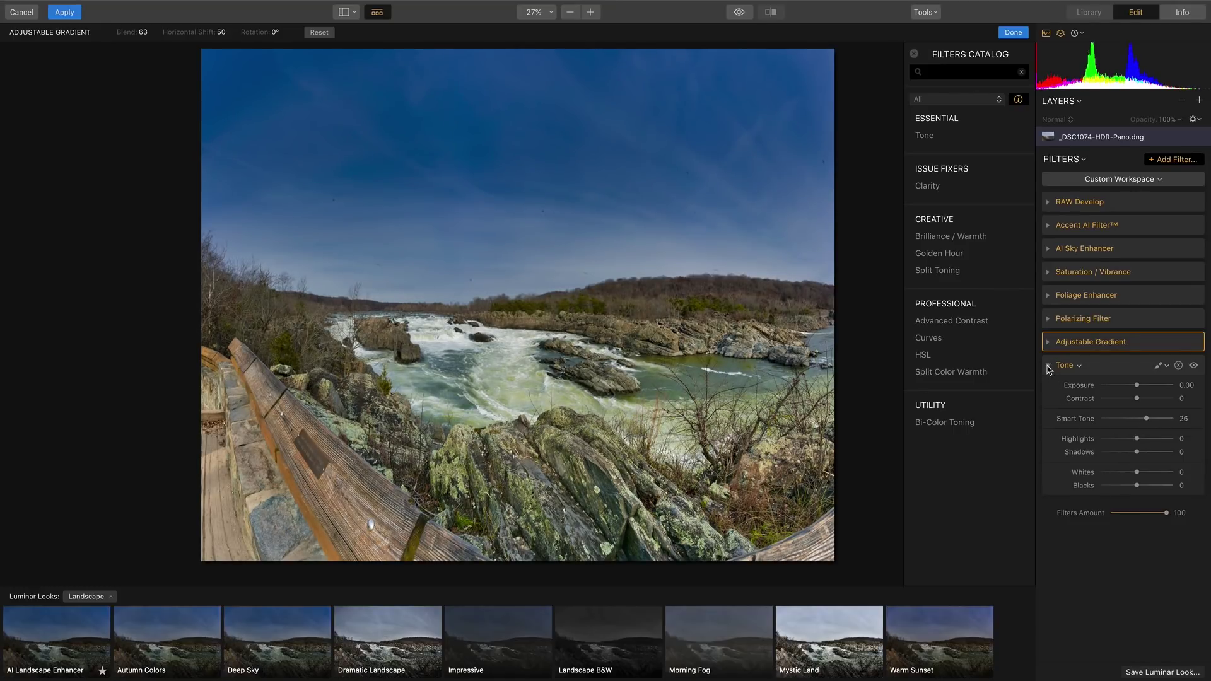
# Add a Vignette filter with amount -64, feather 74 and inner light 33.
pyautogui.click(1049, 366)
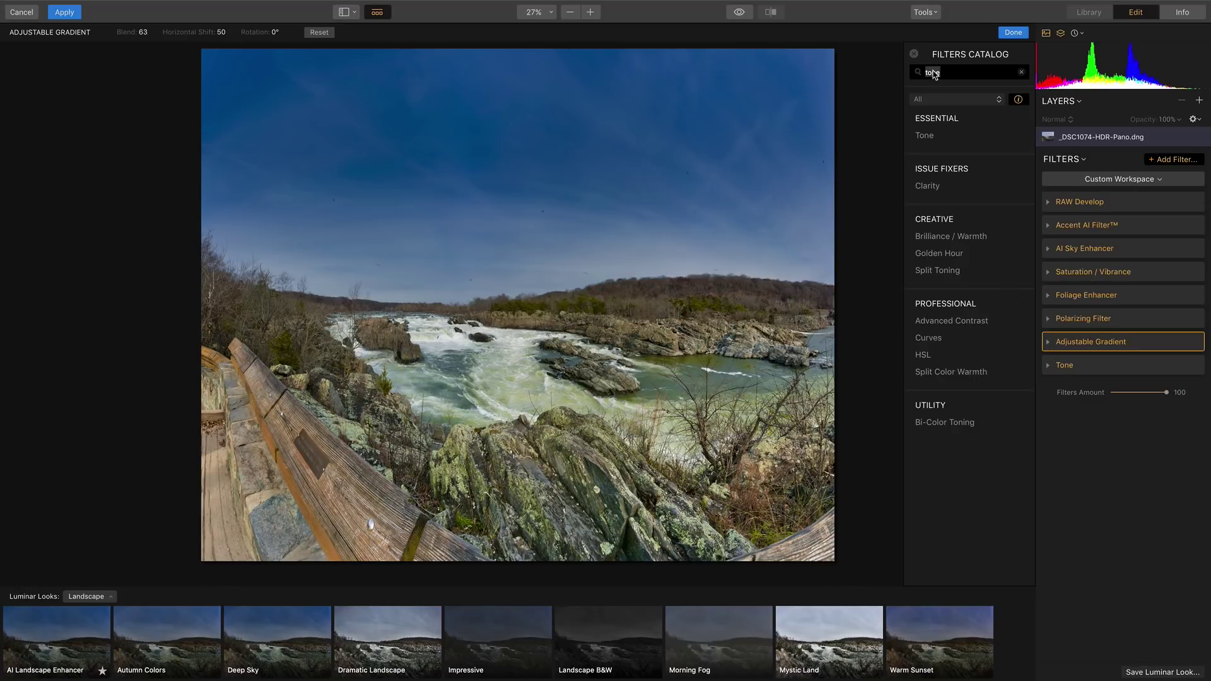
pyautogui.press('BackSpace')
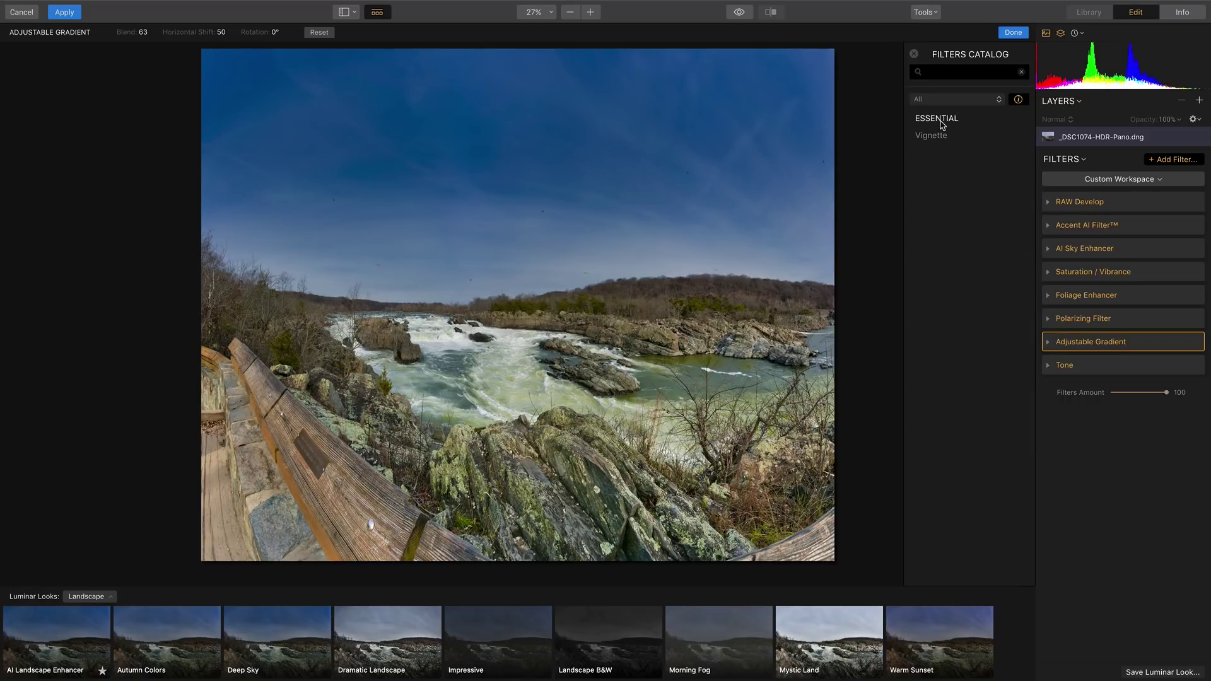
pyautogui.click(941, 142)
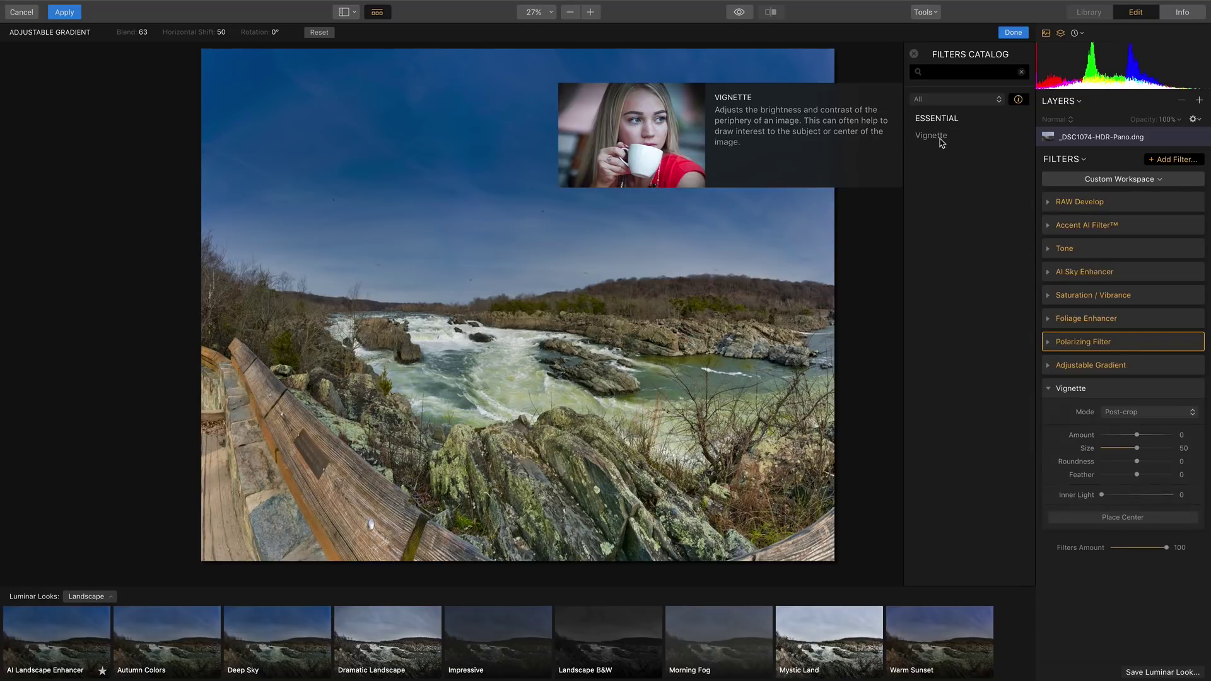
pyautogui.moveTo(1137, 440); pyautogui.dragTo(1125, 496)
pyautogui.click(1127, 495)
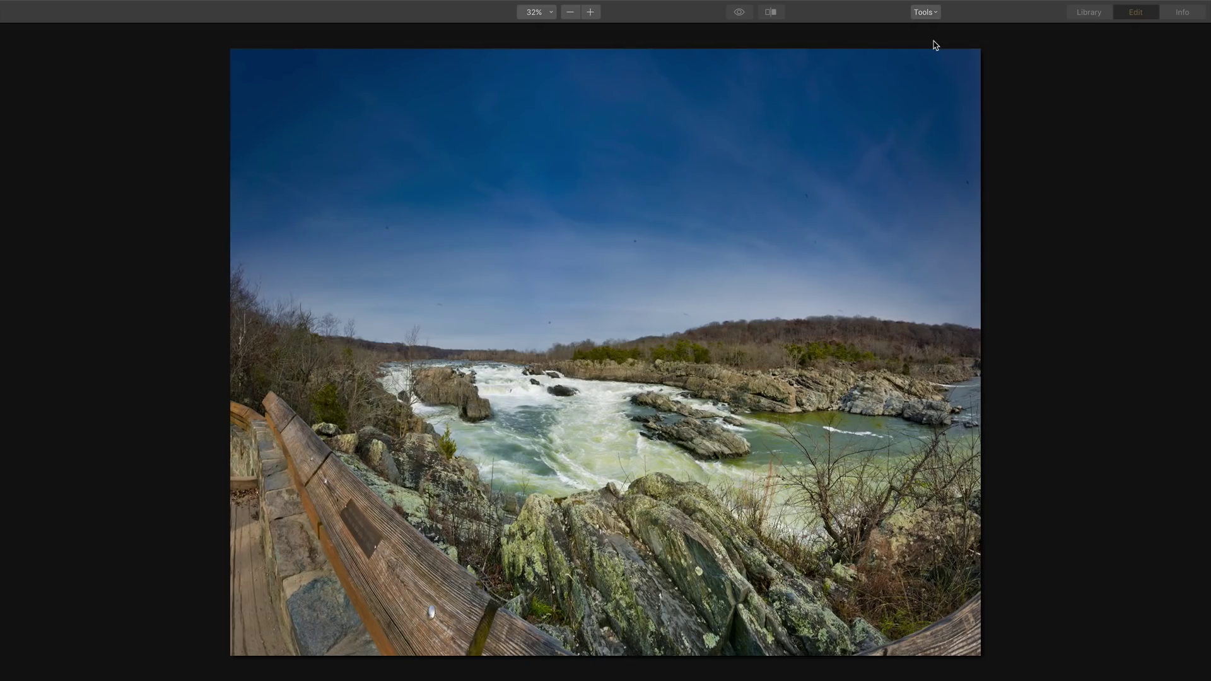
# Free-transform the panorama by squashing its height to 4608 and centring it vertically on the canvas.
pyautogui.hotkey('ctrl', 'shift', 't')
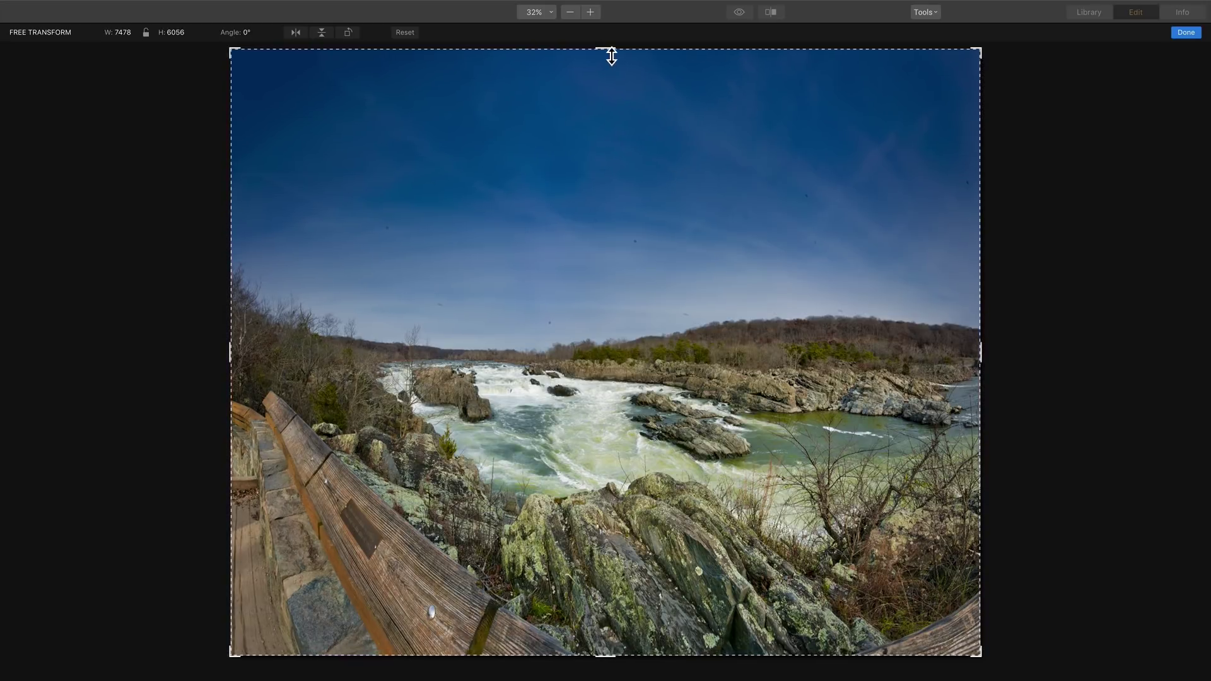
pyautogui.moveTo(611, 56); pyautogui.dragTo(604, 201)
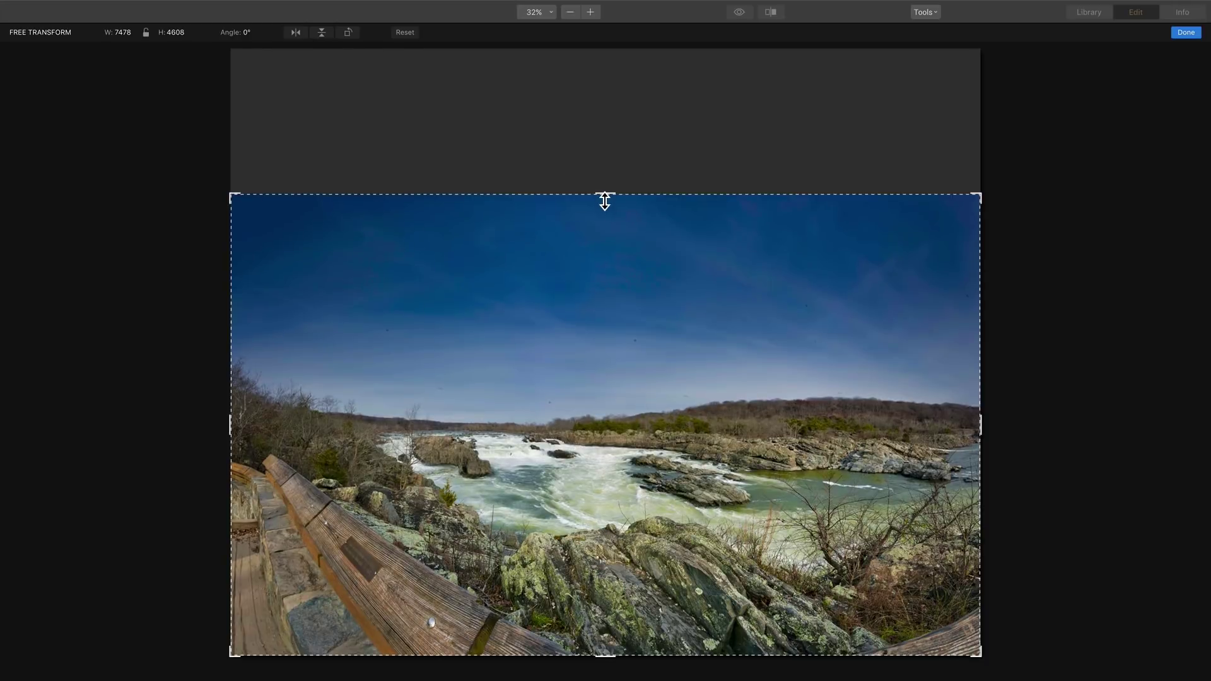
pyautogui.moveTo(616, 360); pyautogui.dragTo(617, 286)
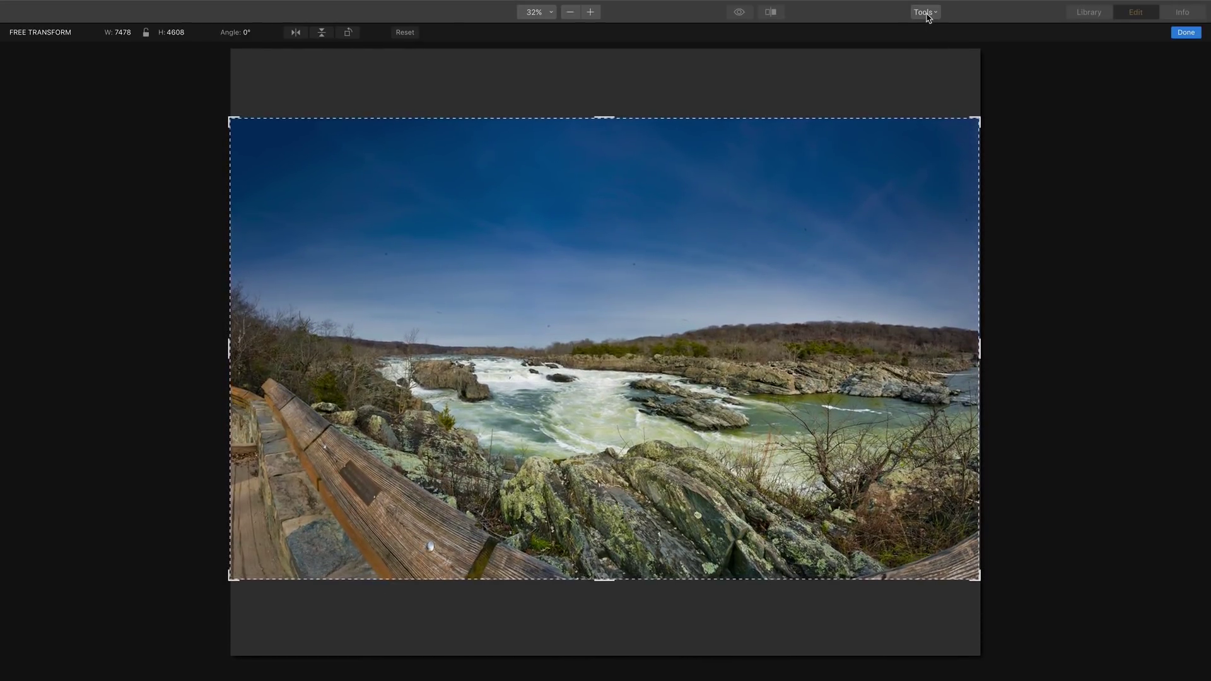
# Crop the image with a free aspect ratio to its full width, removing the empty bands above and below.
pyautogui.click(926, 13)
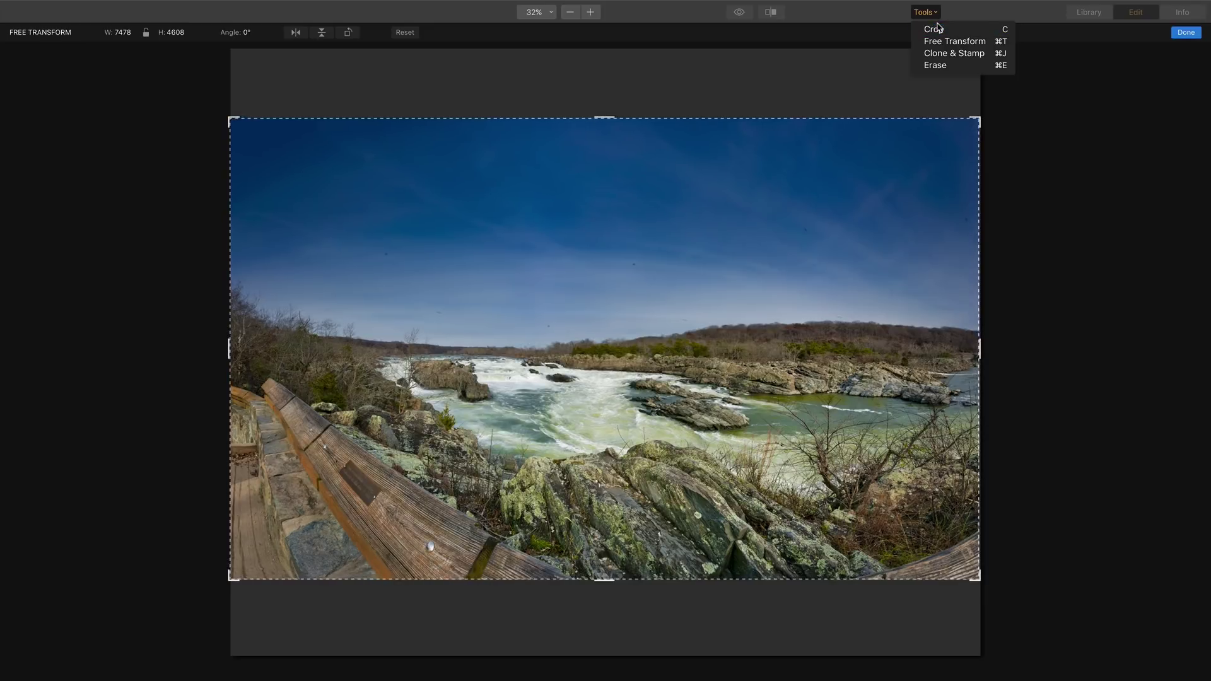
pyautogui.click(938, 29)
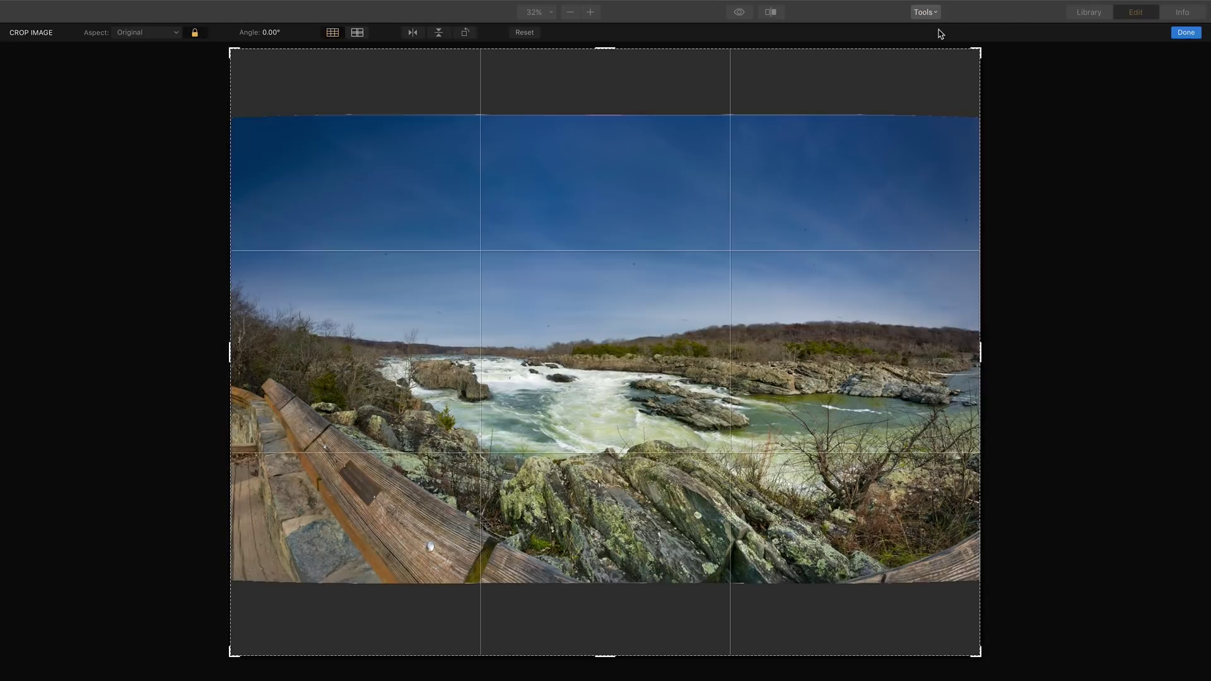
pyautogui.moveTo(607, 51); pyautogui.dragTo(607, 63)
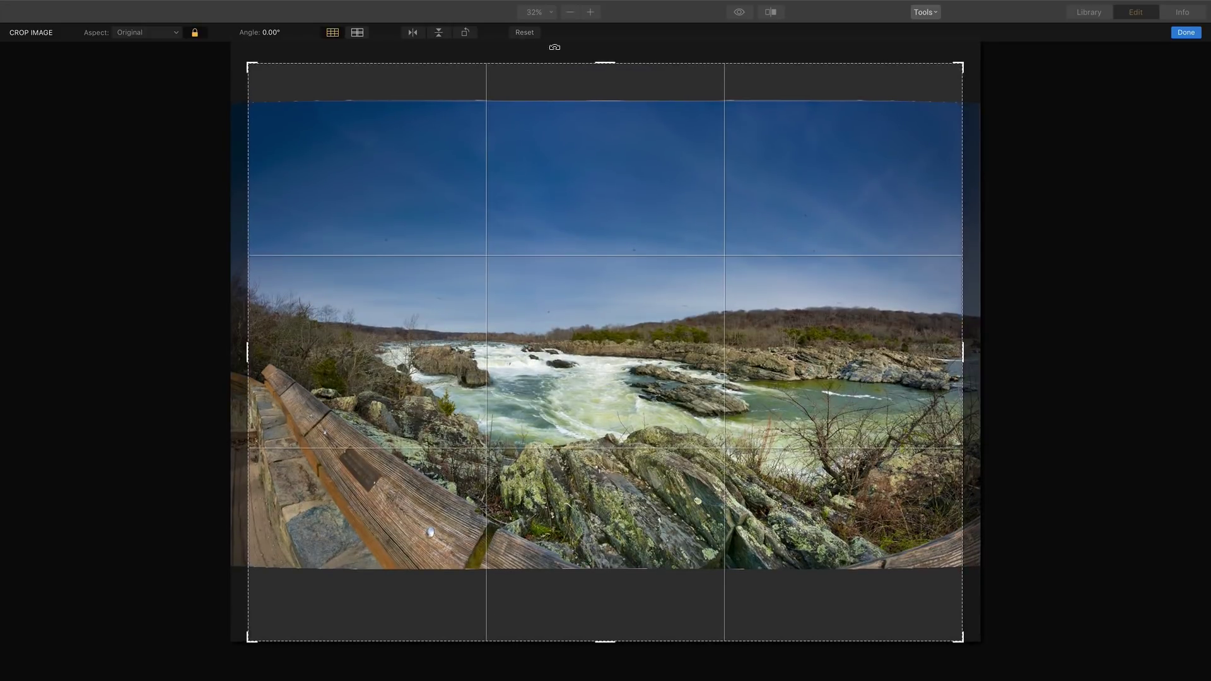
pyautogui.click(195, 35)
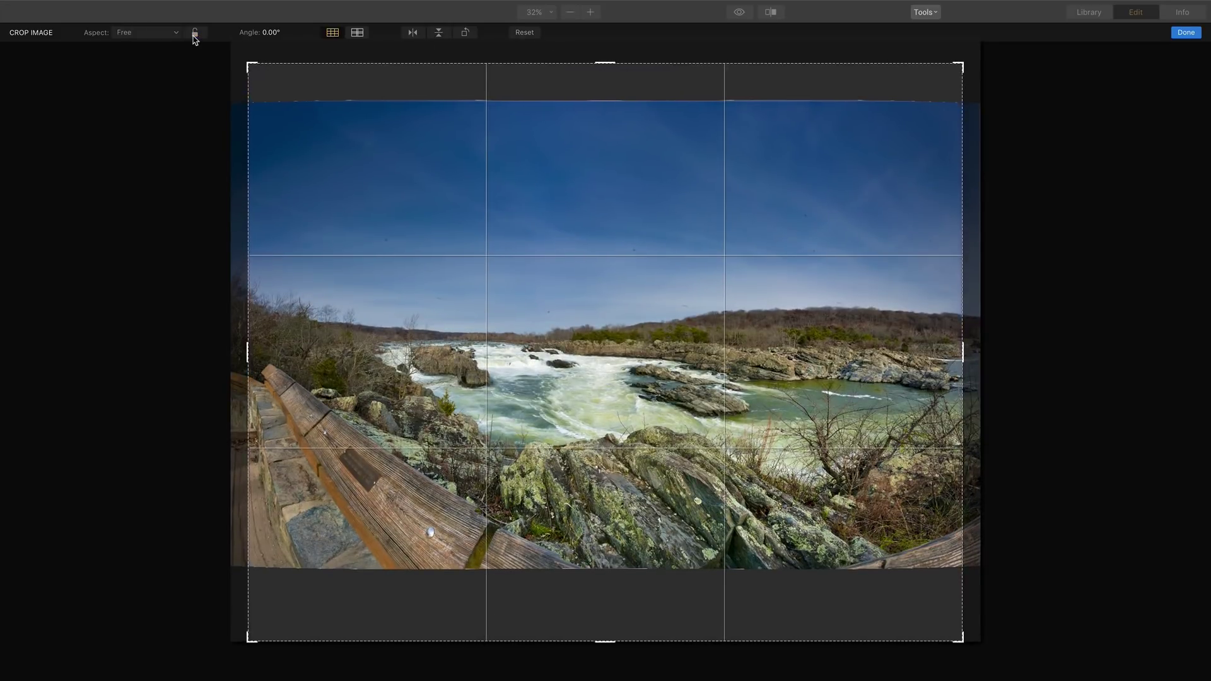
pyautogui.moveTo(249, 352); pyautogui.dragTo(237, 354)
pyautogui.moveTo(614, 68); pyautogui.dragTo(610, 86)
pyautogui.moveTo(972, 352); pyautogui.dragTo(994, 353)
pyautogui.moveTo(611, 623); pyautogui.dragTo(608, 579)
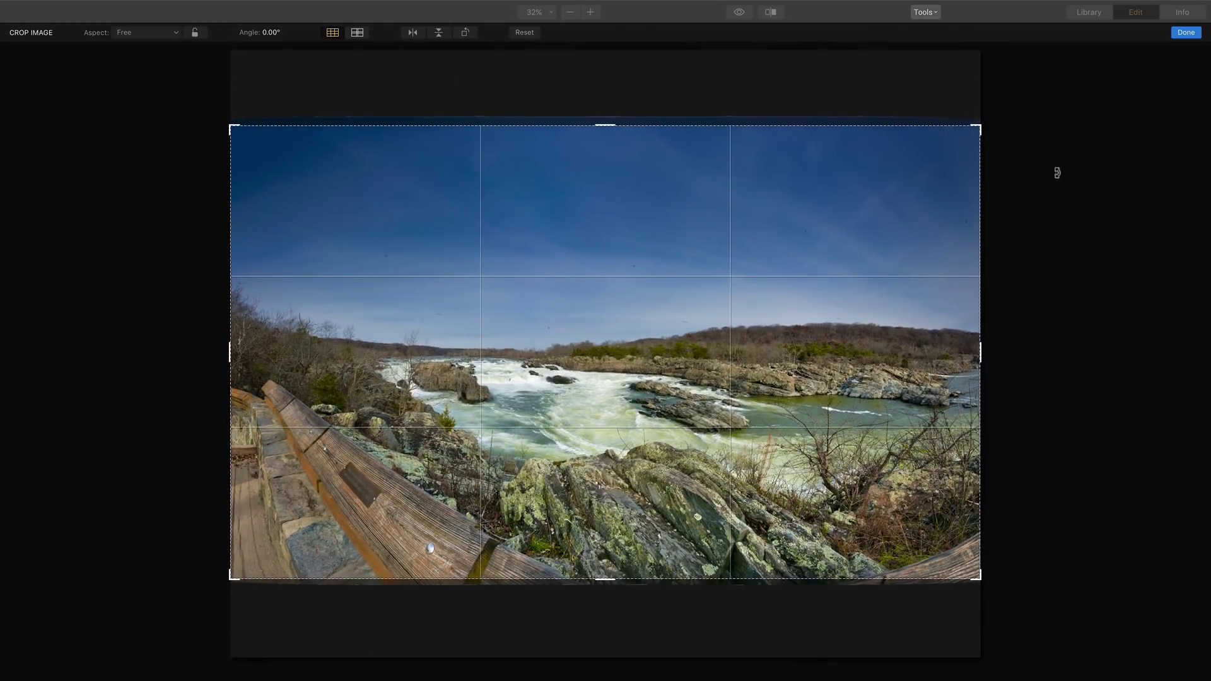
pyautogui.click(1196, 35)
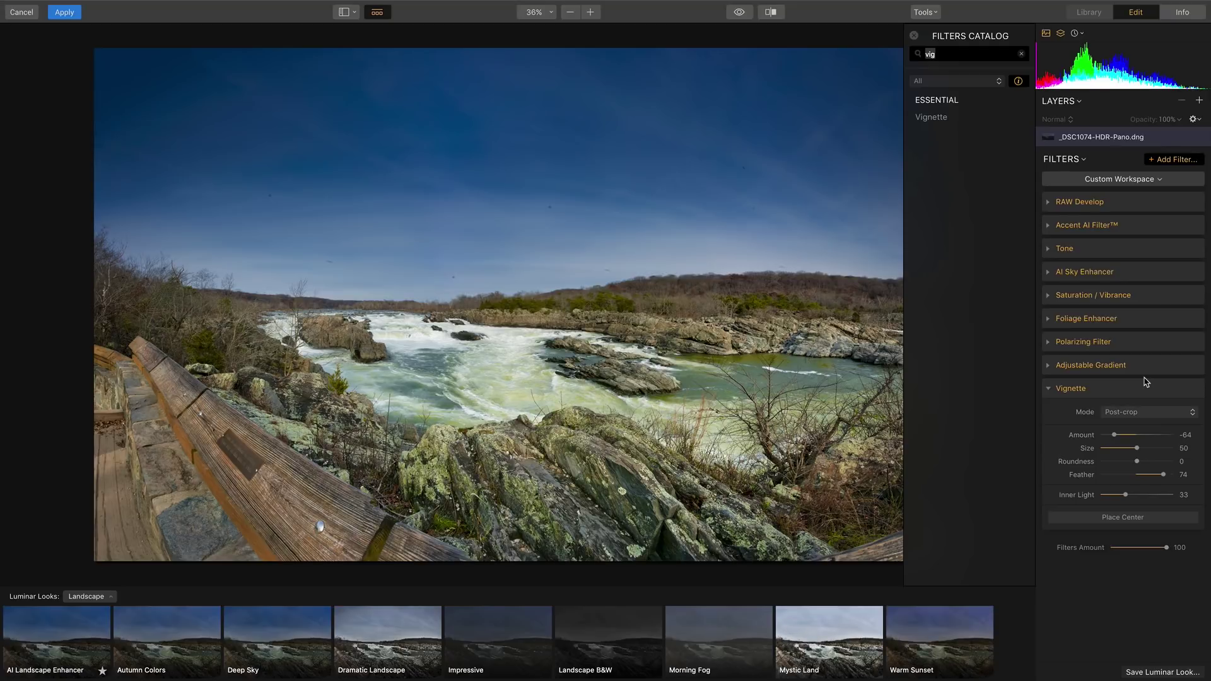
# Collapse the Vignette settings and add a Golden Hour filter with amount 19.
pyautogui.click(1048, 392)
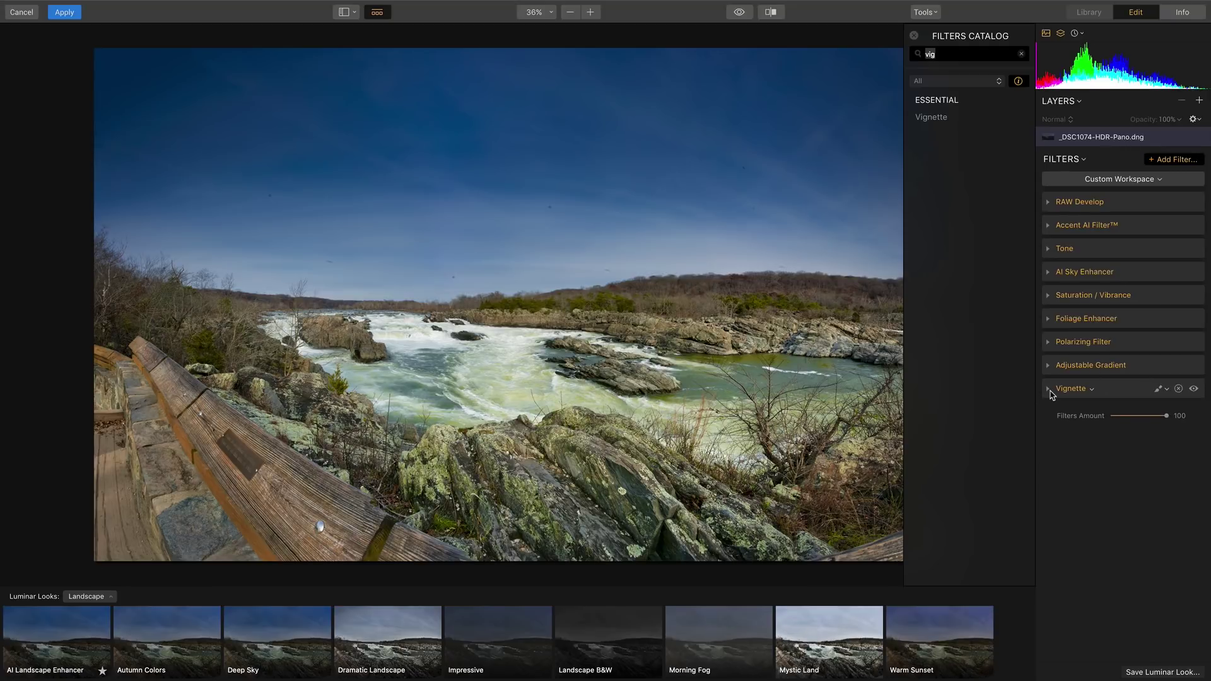
pyautogui.press('BackSpace')
pyautogui.write('gold')
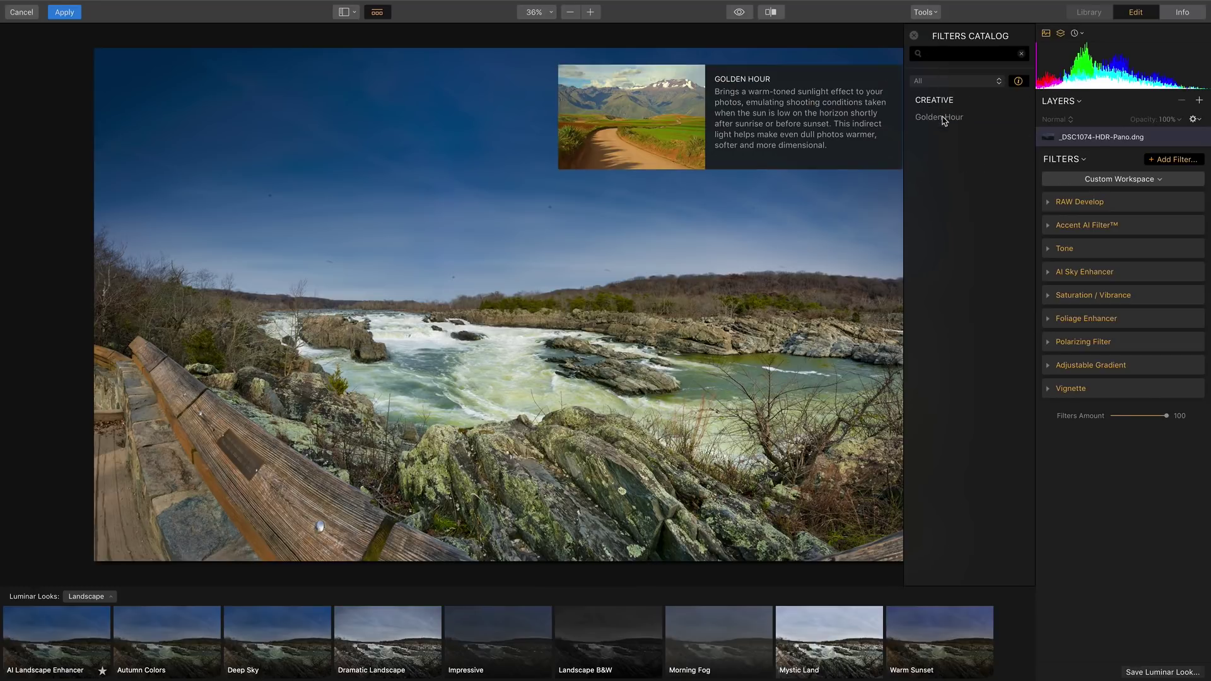
pyautogui.click(944, 119)
pyautogui.moveTo(1137, 433); pyautogui.dragTo(1114, 435)
# Add a Details Enhancer filter with small 61, medium 51 and large -49, and compare the image with and without it.
pyautogui.click(1021, 55)
pyautogui.click(965, 56)
pyautogui.write('detail')
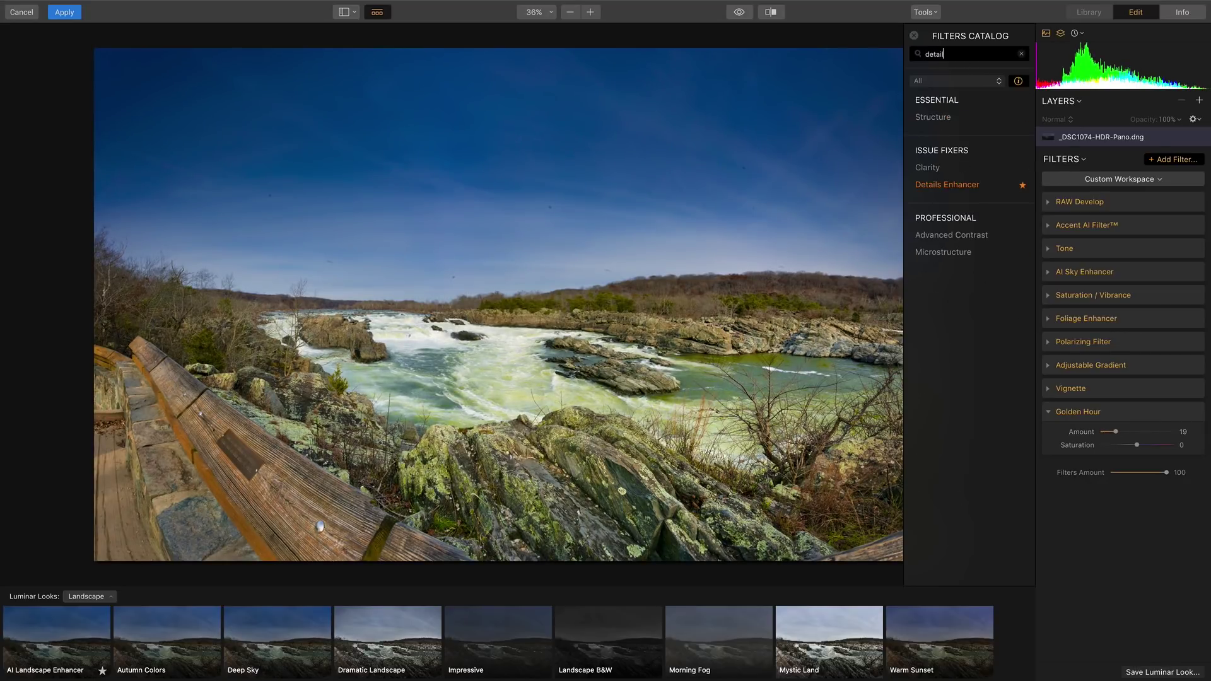
pyautogui.click(978, 184)
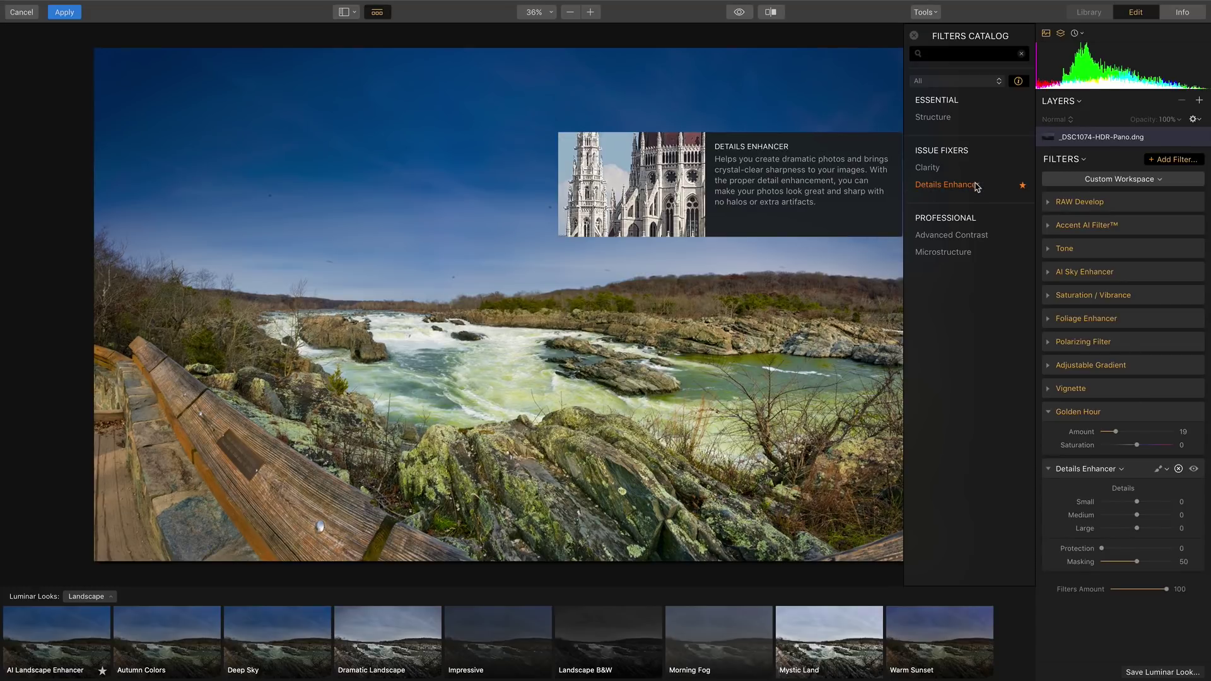
pyautogui.moveTo(1152, 521); pyautogui.dragTo(1117, 528)
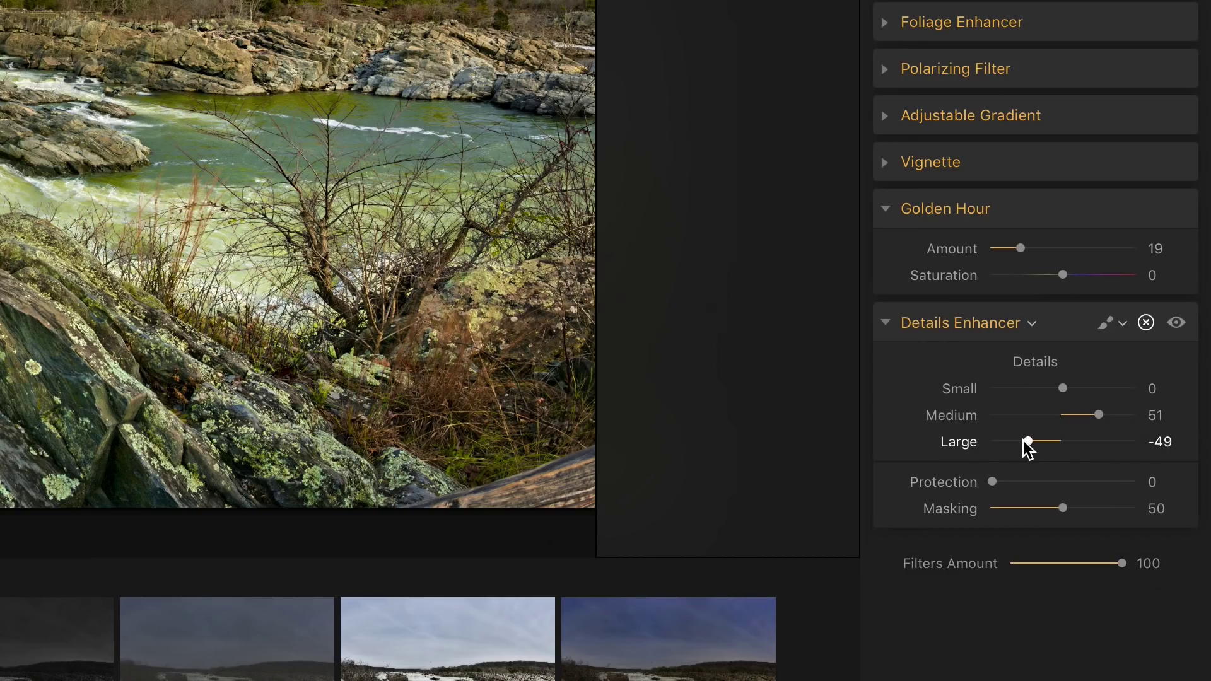
pyautogui.moveTo(1102, 386); pyautogui.dragTo(1116, 393)
pyautogui.click(1181, 328)
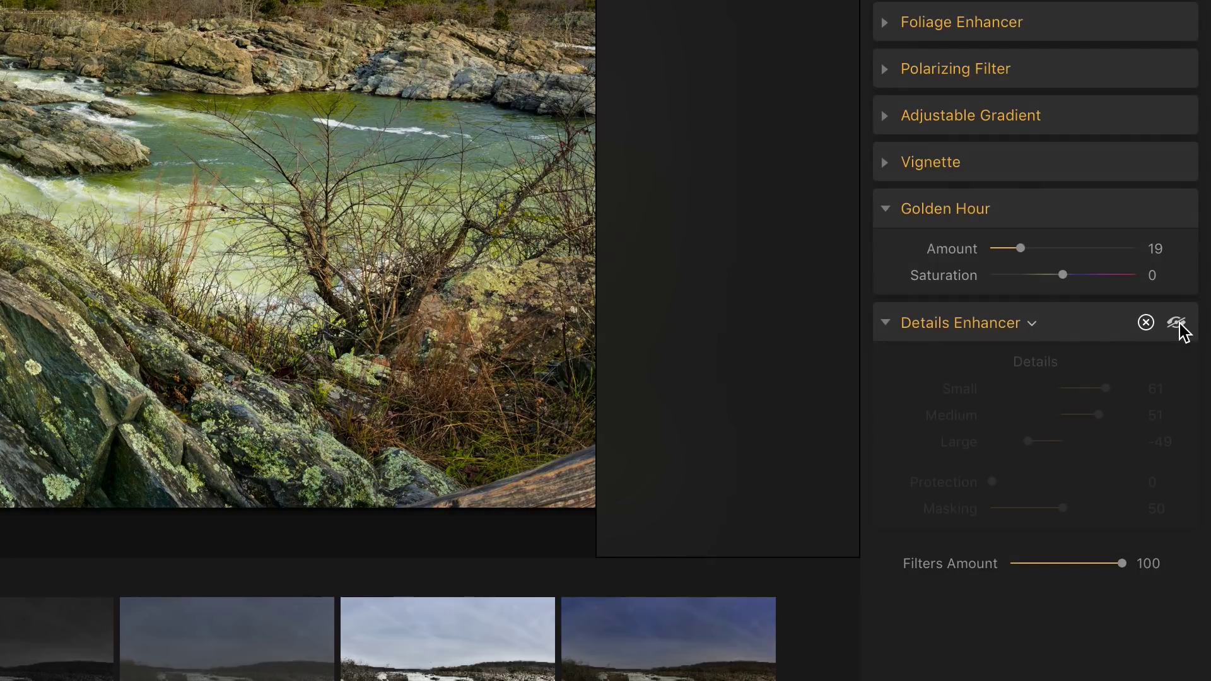
pyautogui.click(1180, 324)
pyautogui.click(1180, 325)
pyautogui.click(1180, 325)
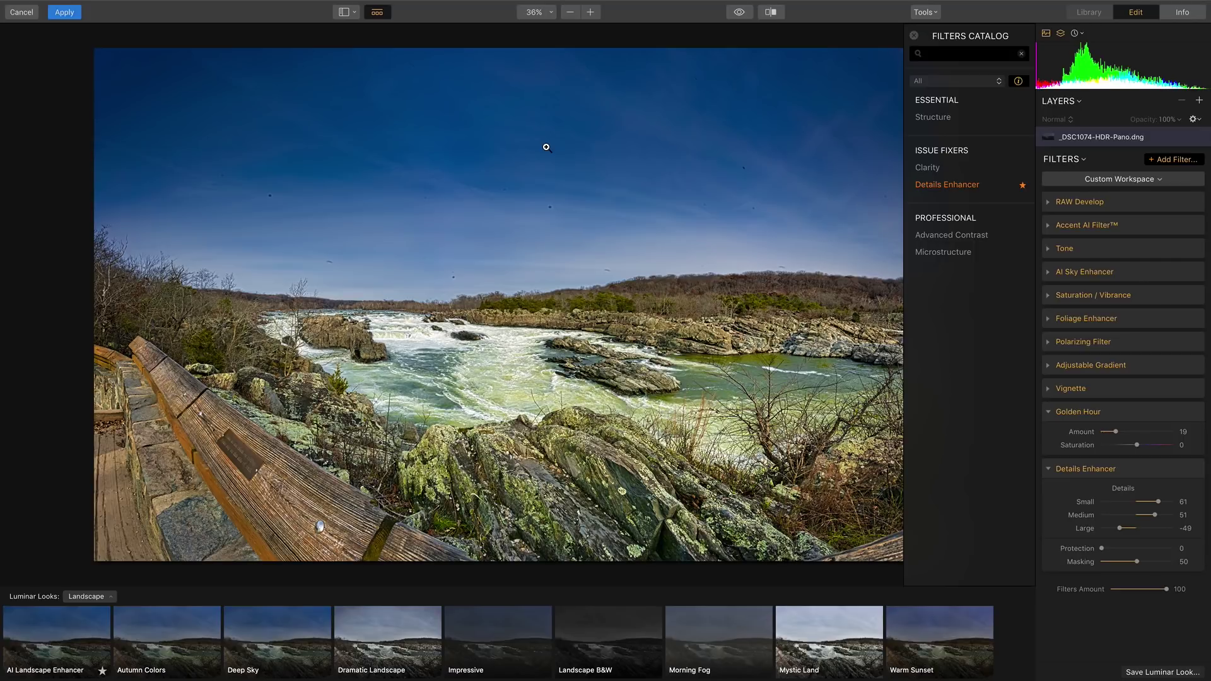
# Add Advanced Contrast with highlights amount 42 and balance -35, raise the shadows amount and lower their balance, and apply the edits.
pyautogui.click(973, 241)
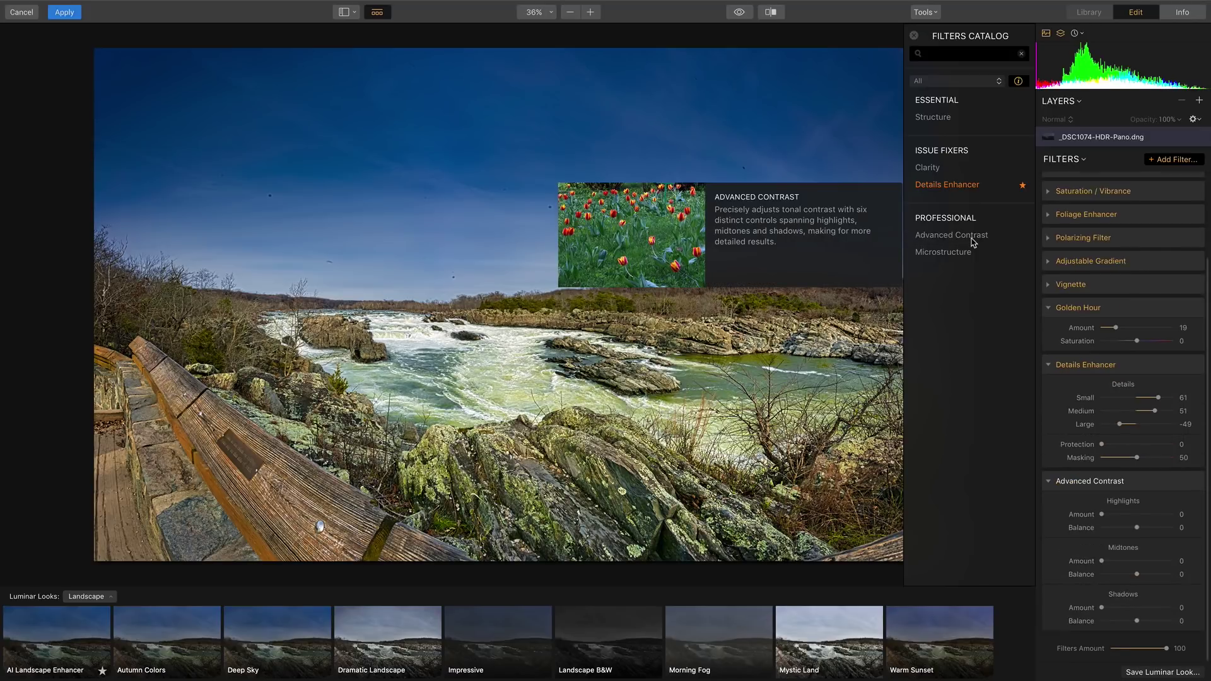
pyautogui.moveTo(1124, 514)
pyautogui.mouseDown()
pyautogui.moveTo(1136, 515)
pyautogui.moveTo(1125, 529)
pyautogui.mouseUp()
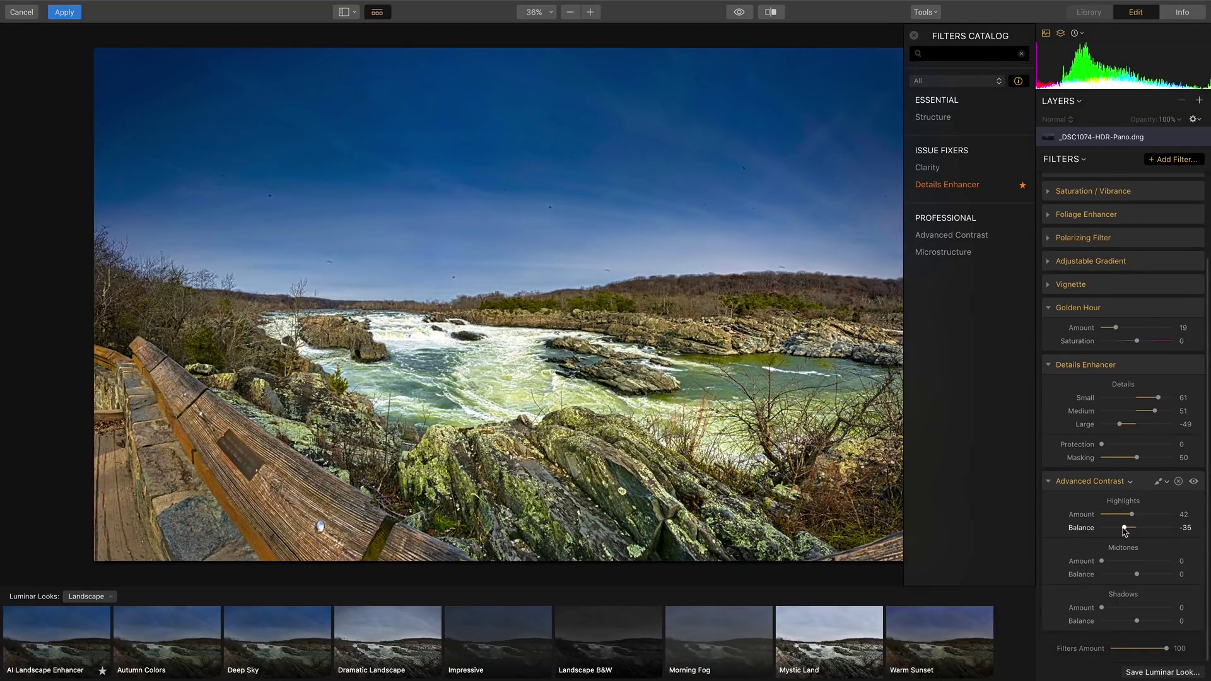
pyautogui.click(1128, 608)
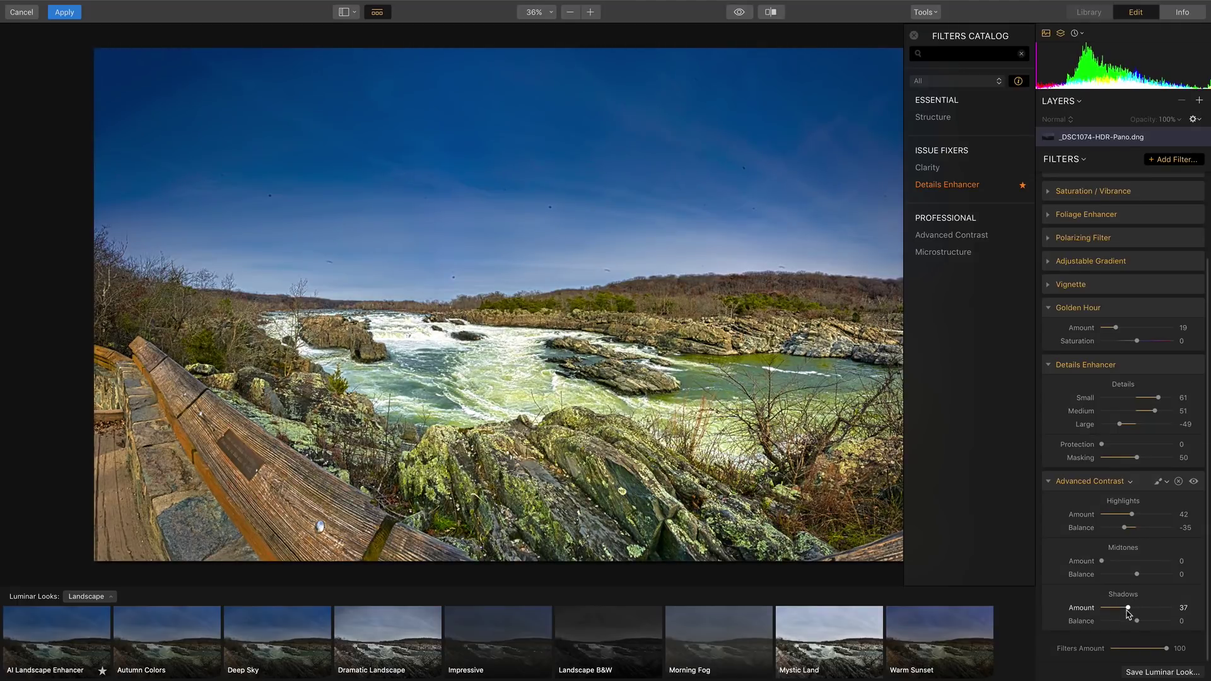
pyautogui.moveTo(1126, 608); pyautogui.dragTo(1115, 633)
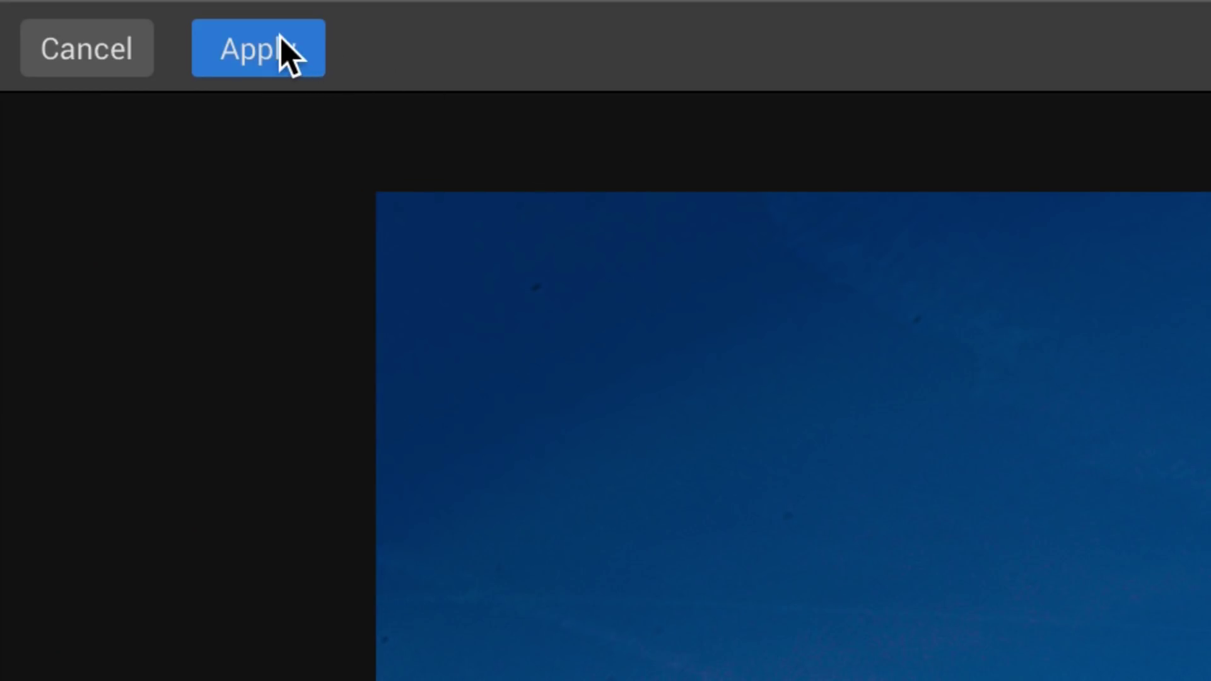
pyautogui.click(287, 54)
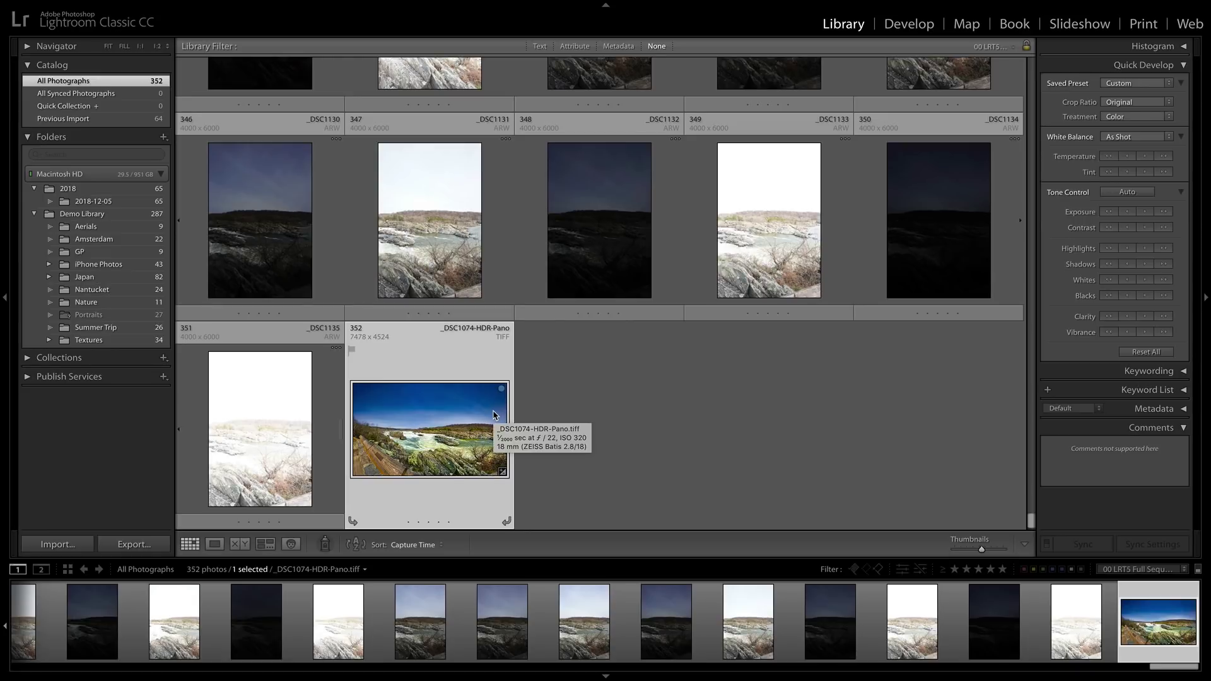
# Develop _DSC1074-HDR-Pano.tiff in Lightroom Classic with aqua saturation at -49 and blue saturation at -22.
pyautogui.scroll(10, 494, 415)
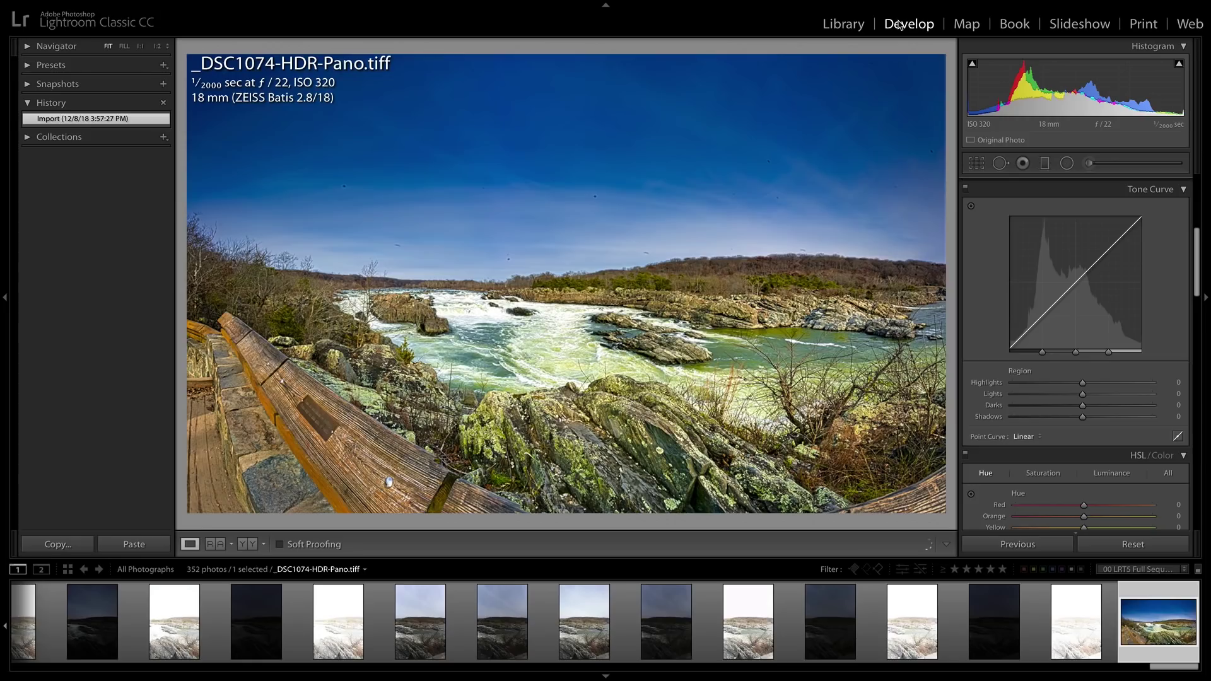
pyautogui.scroll(-5, 1066, 472)
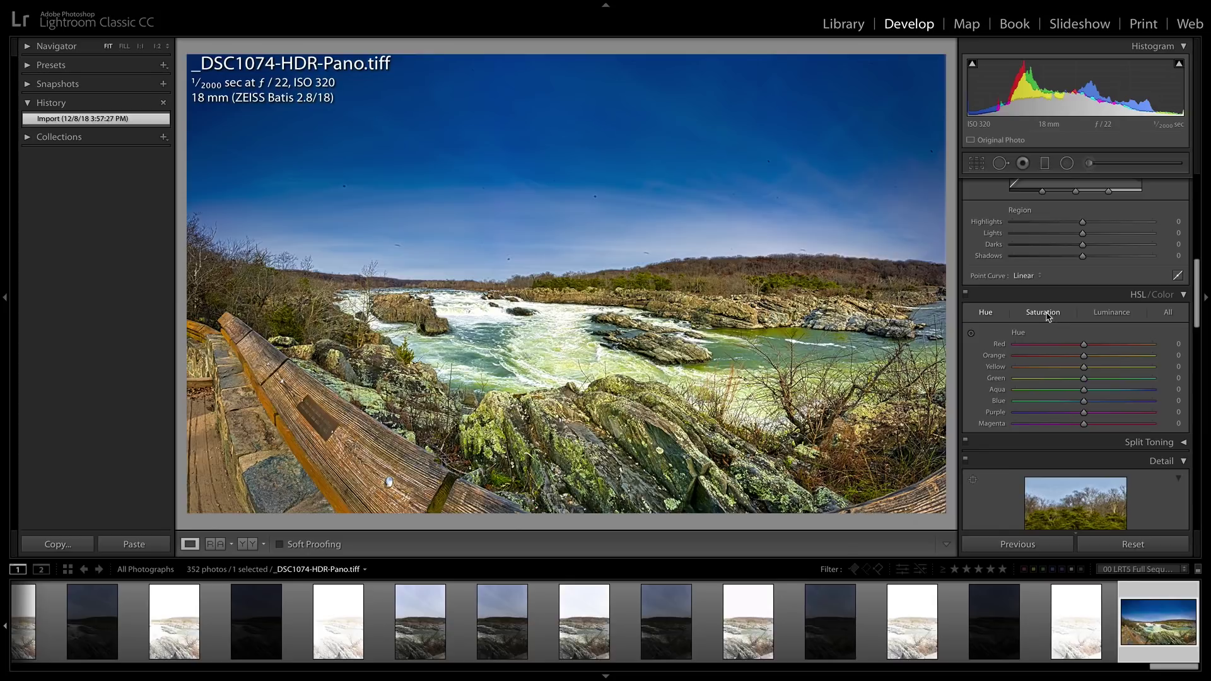
pyautogui.click(1047, 316)
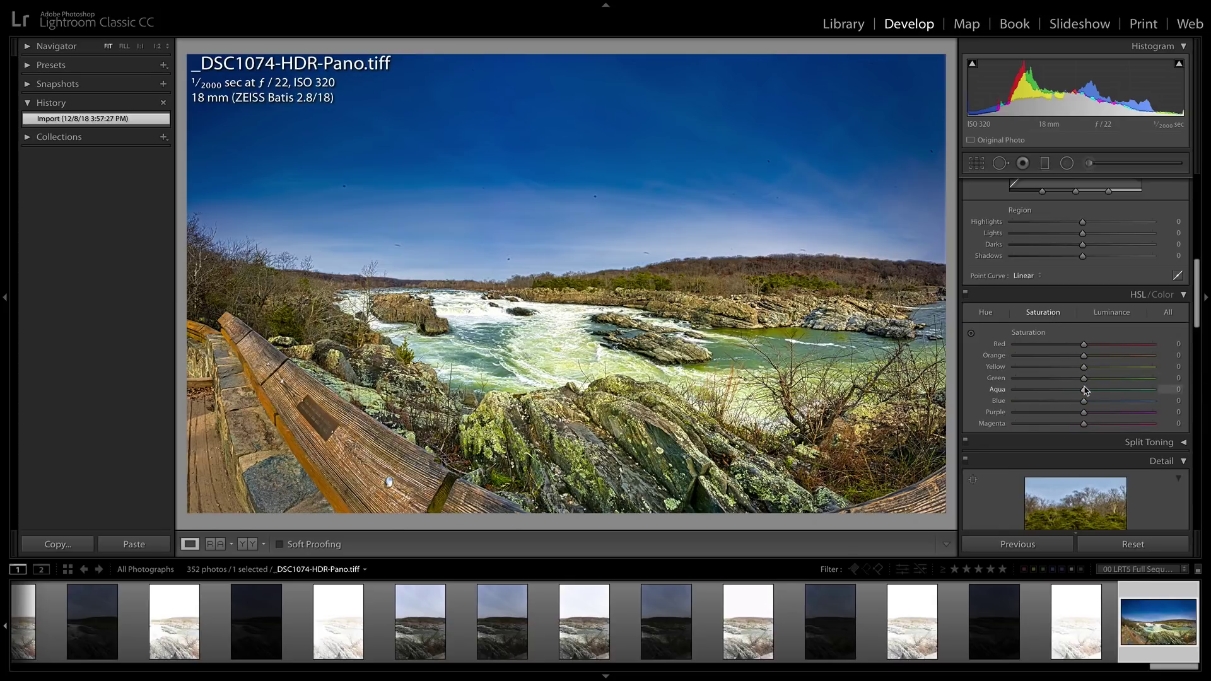
pyautogui.moveTo(1084, 392)
pyautogui.mouseDown()
pyautogui.moveTo(1050, 399)
pyautogui.moveTo(1069, 404)
pyautogui.mouseUp()
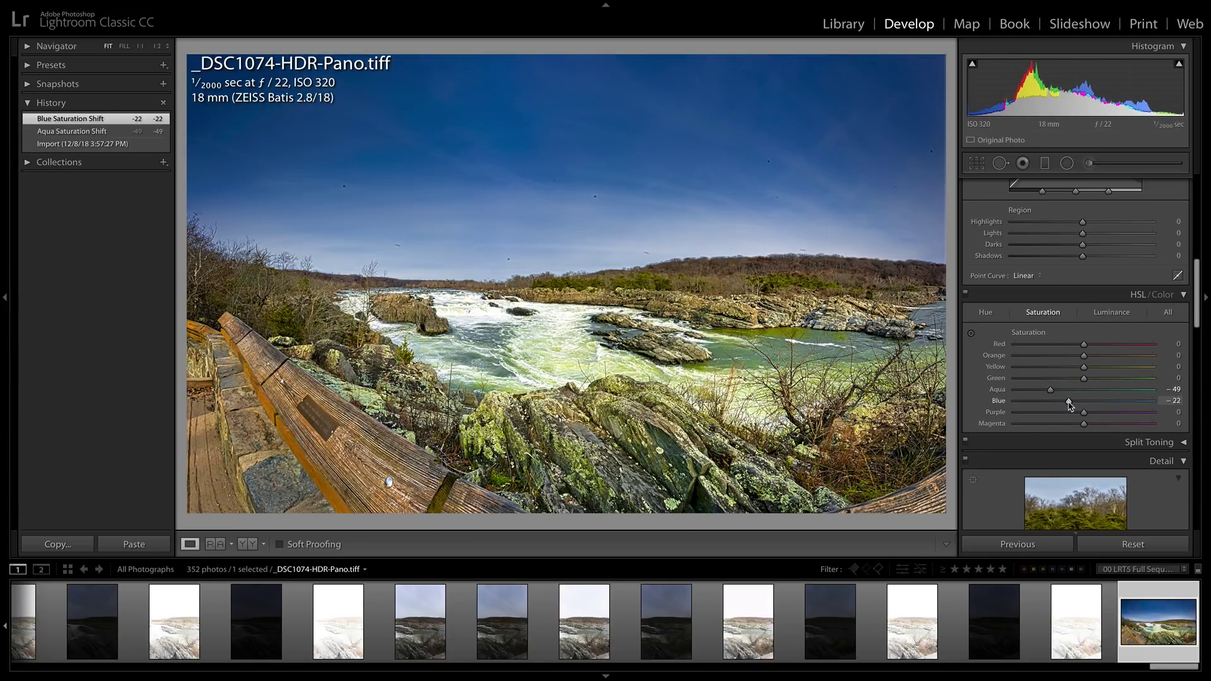